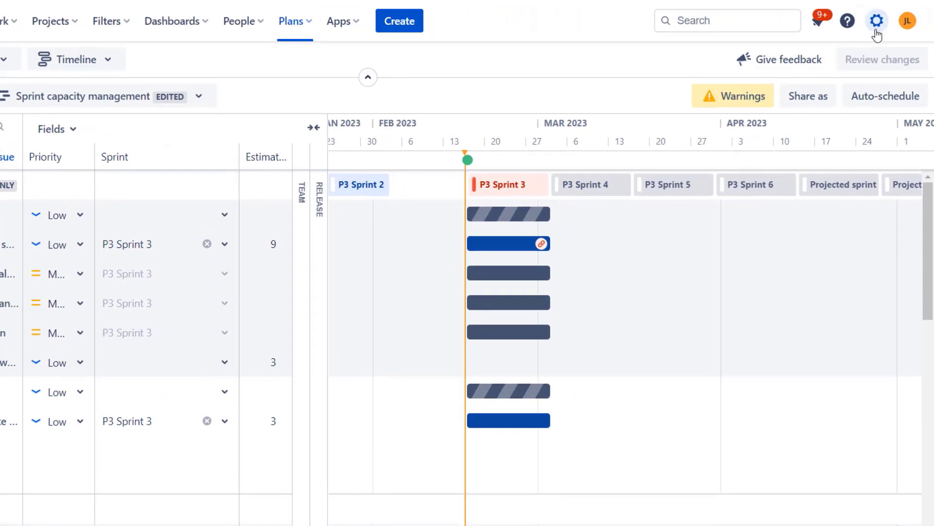
# Open the issue type hierarchy in Jira's issue settings to review the configured levels
pyautogui.click(887, 17)
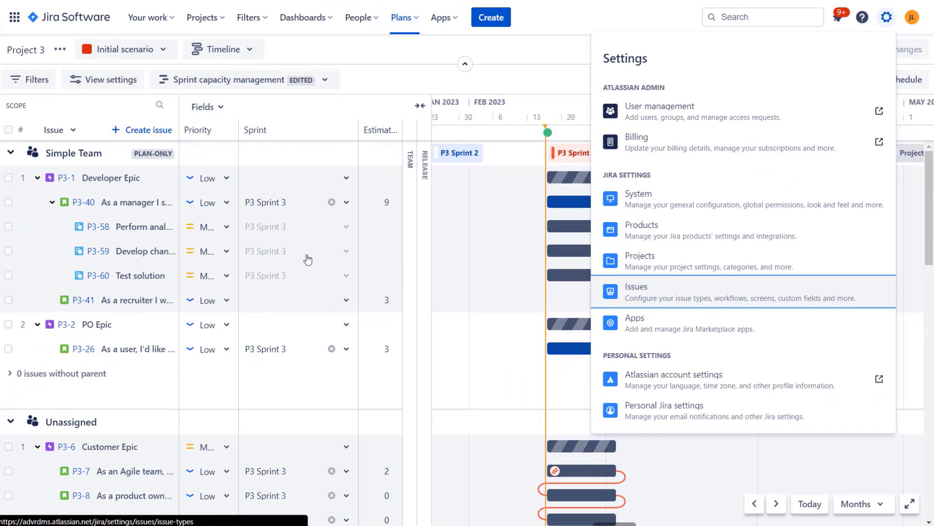
pyautogui.click(595, 353)
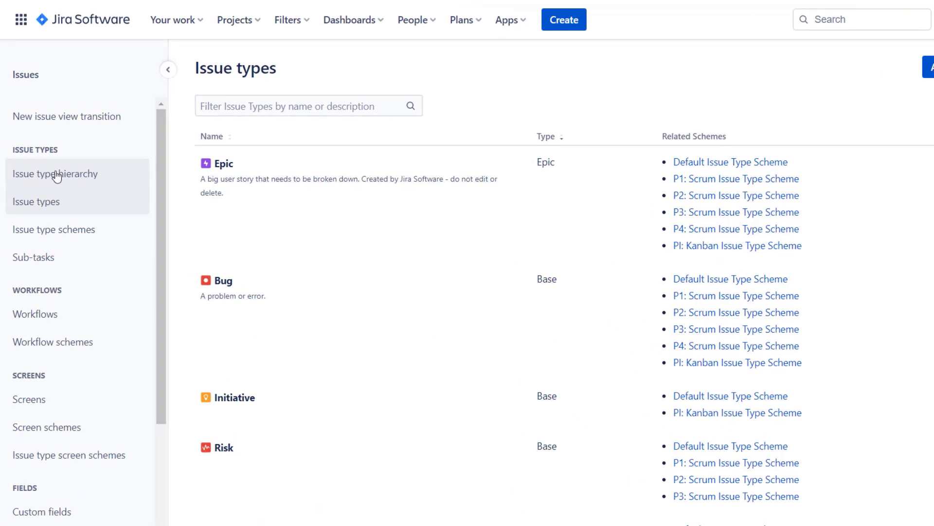
pyautogui.click(57, 176)
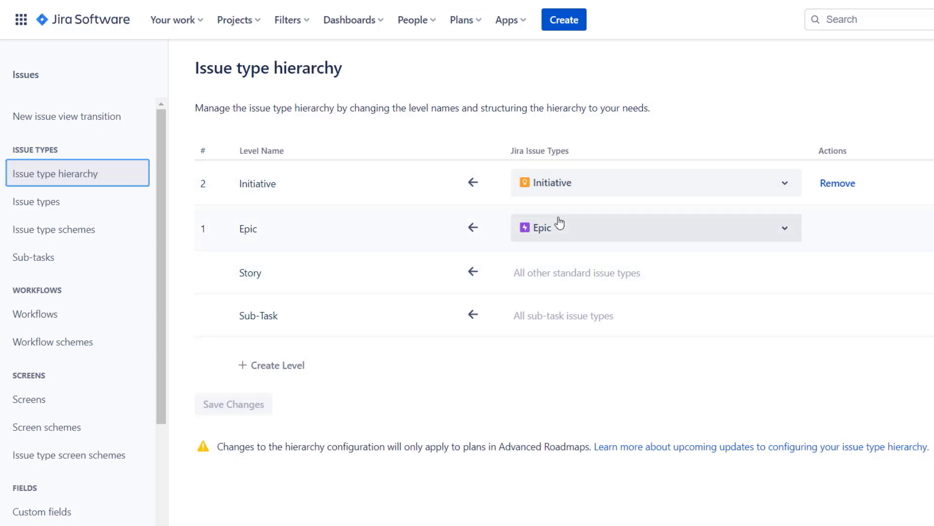
# Open the Project Portfolio plan and examine the Parent Link options of the PO Epic issue P1-5
pyautogui.click(465, 27)
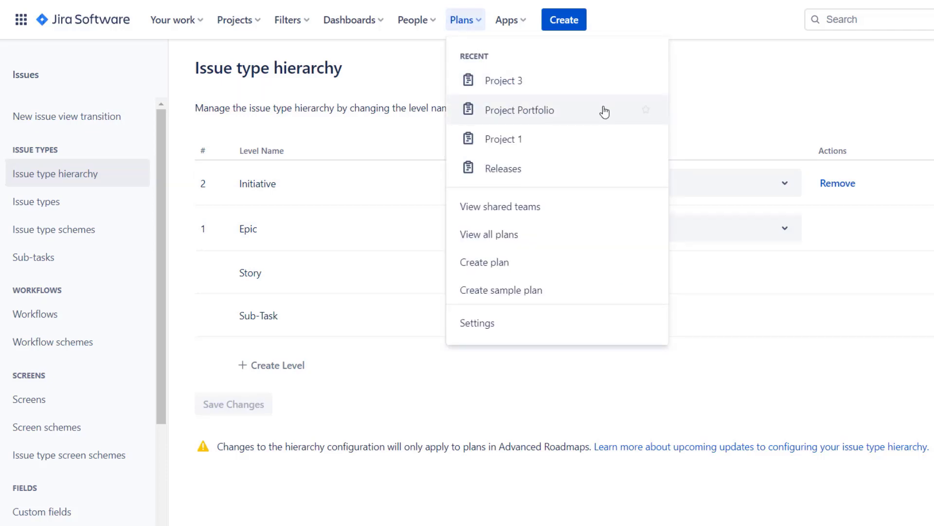
pyautogui.click(605, 112)
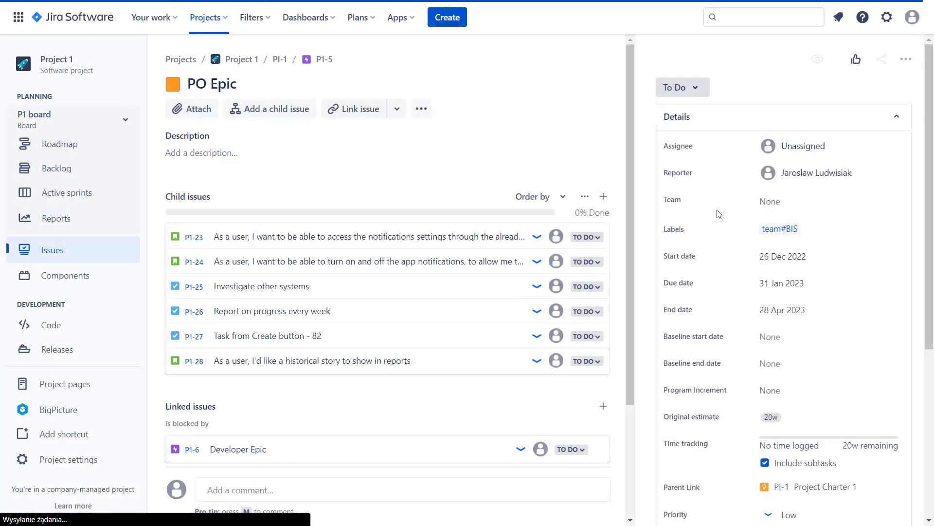
pyautogui.scroll(-4, 758, 247)
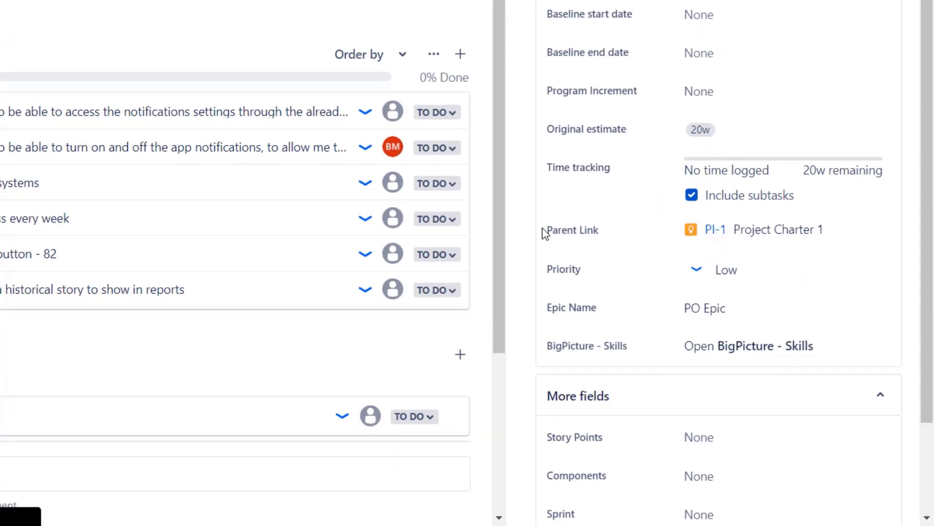
pyautogui.moveTo(552, 230); pyautogui.dragTo(594, 229)
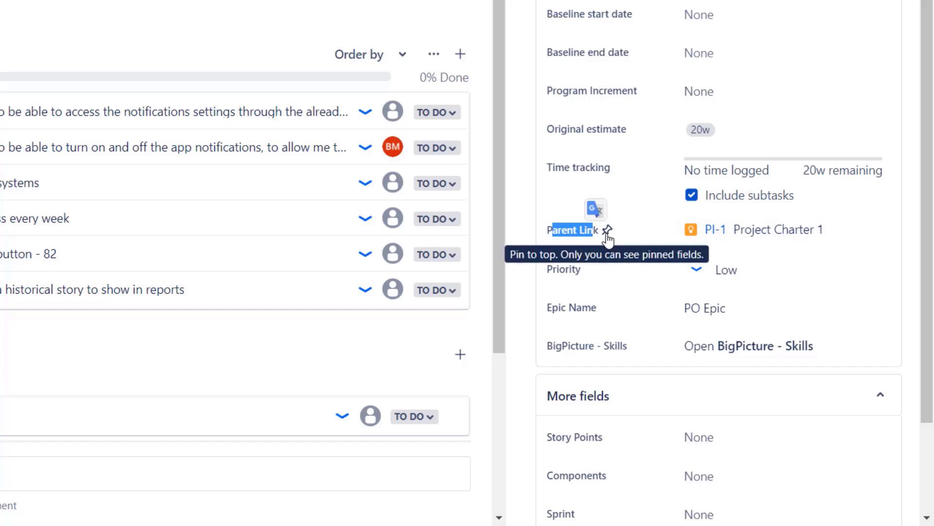
pyautogui.click(860, 231)
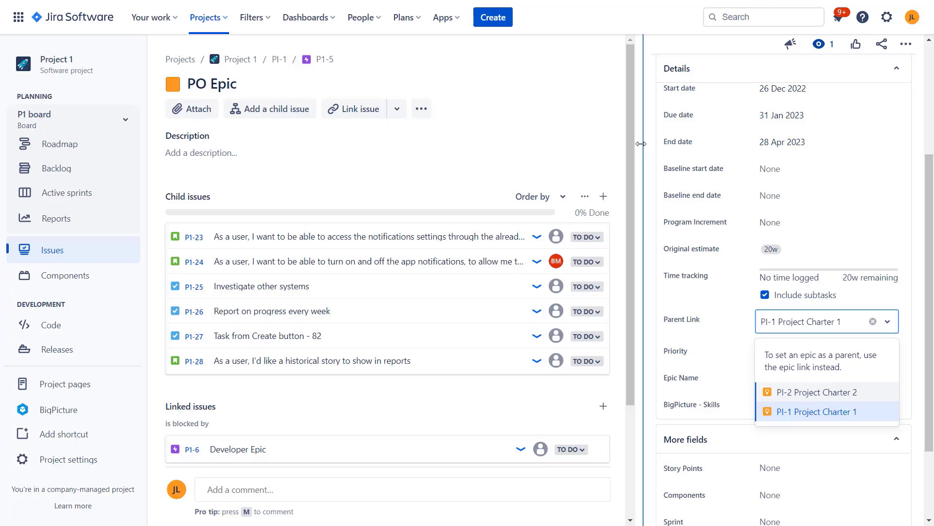
pyautogui.click(551, 102)
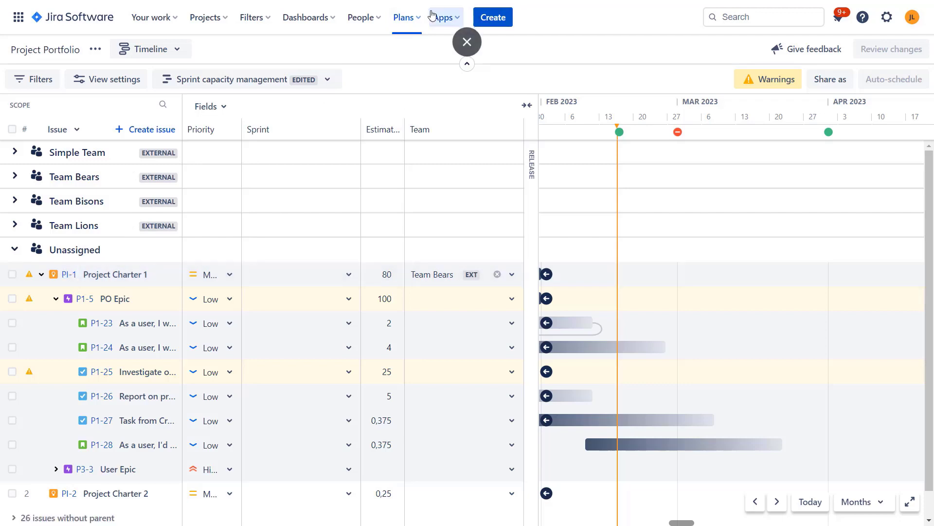
# Open the Project 3 plan and check the hierarchy range in its filters
pyautogui.click(409, 17)
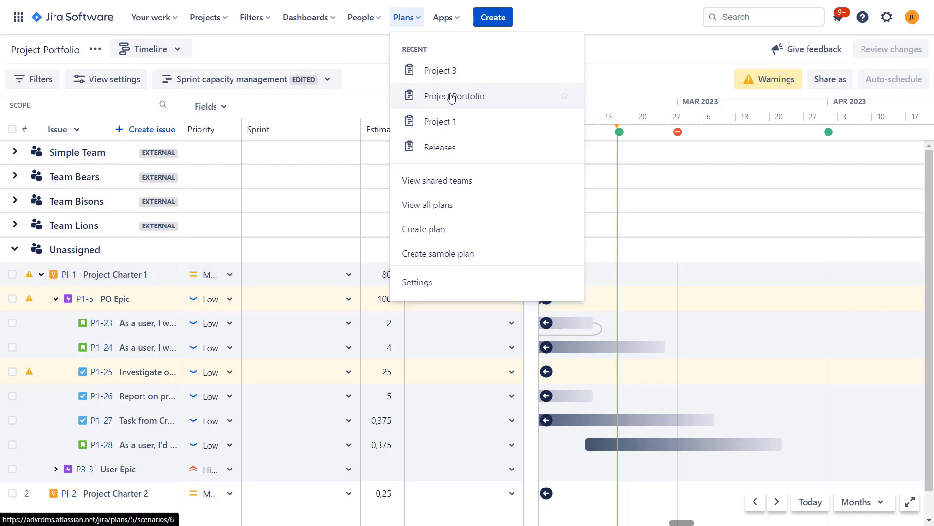
pyautogui.click(512, 81)
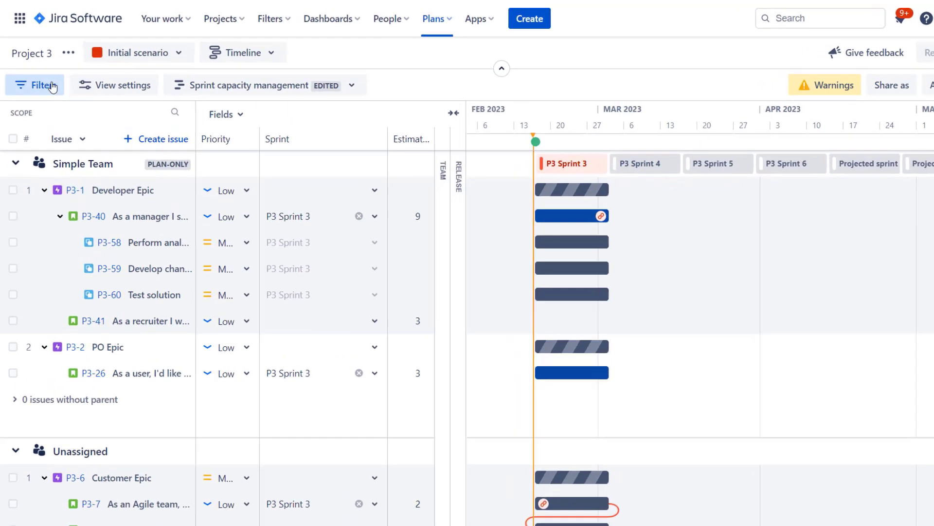
pyautogui.click(52, 86)
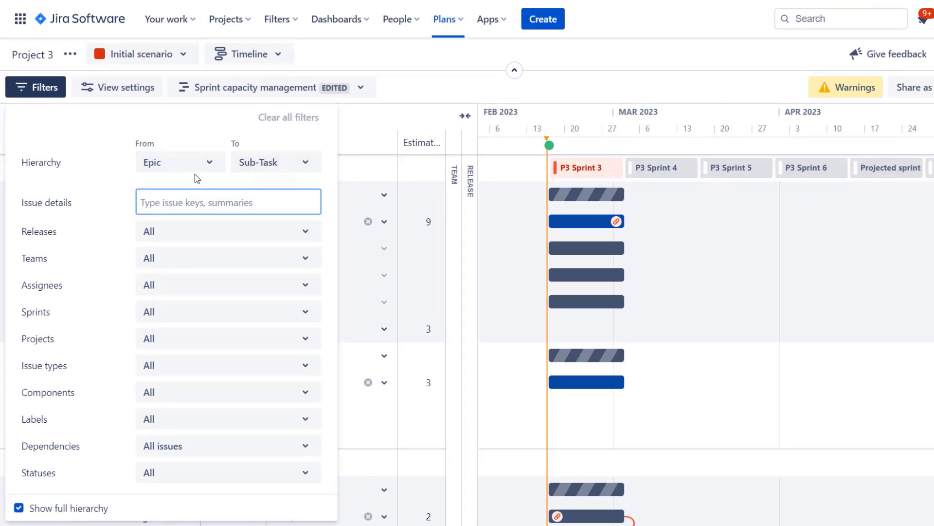
# Open the Project Portfolio plan and limit its hierarchy filter to levels from Initiative to Story
pyautogui.click(446, 24)
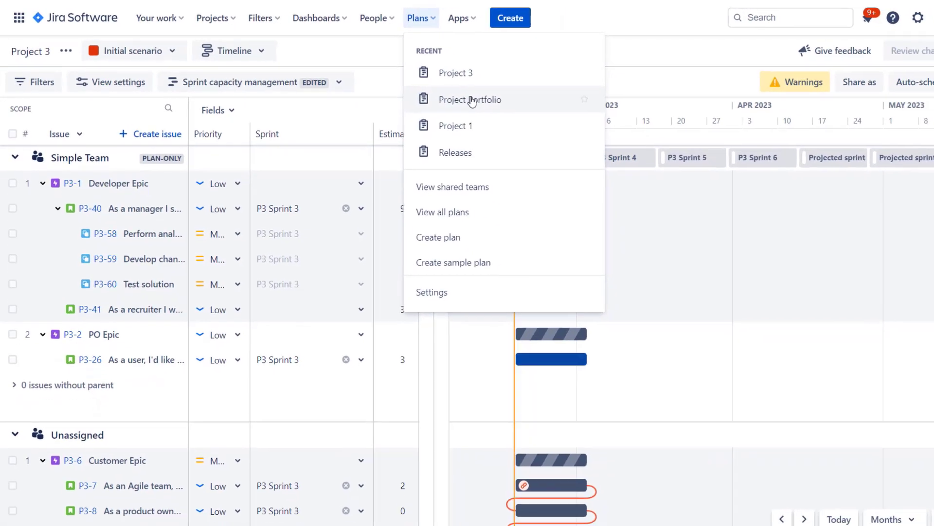
pyautogui.click(501, 105)
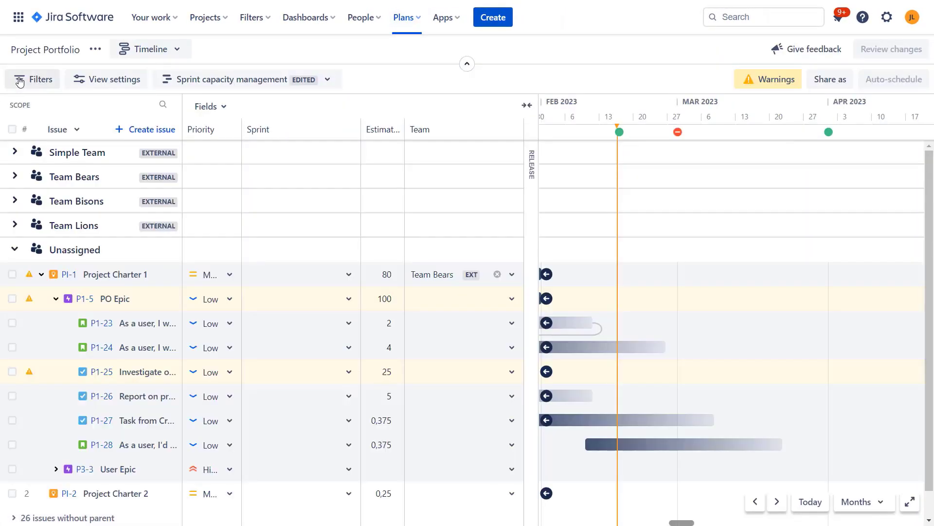
pyautogui.click(33, 85)
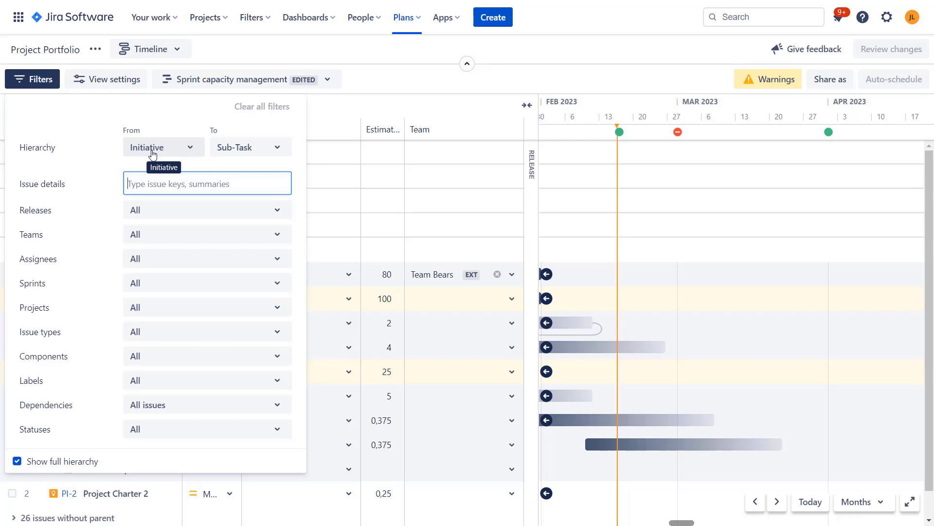
pyautogui.click(230, 154)
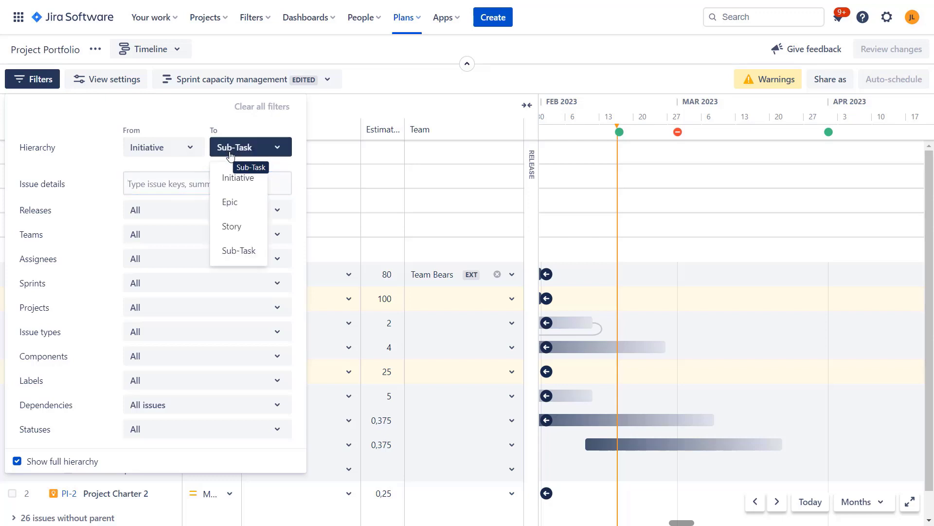
pyautogui.click(236, 230)
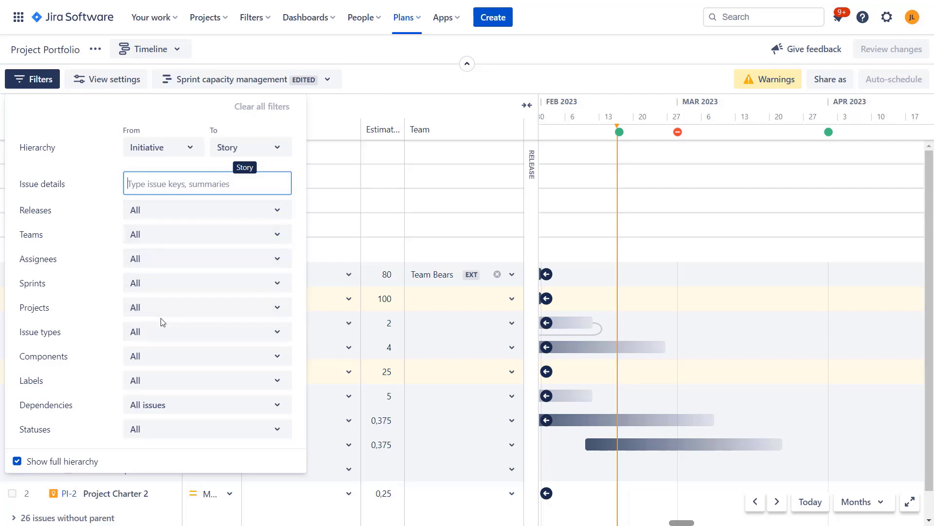
pyautogui.click(439, 78)
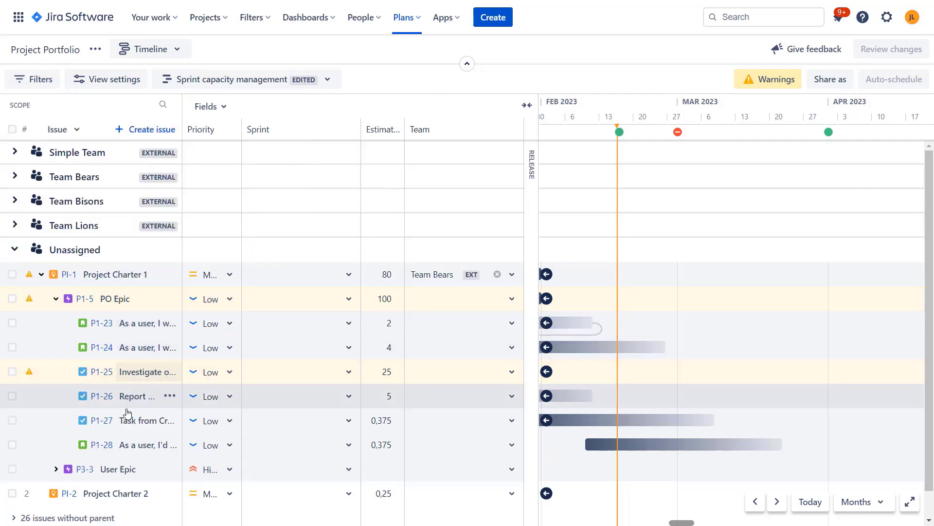
# Limit the Project Portfolio plan's hierarchy filter to levels from Initiative to Epic and review the filter settings
pyautogui.click(40, 82)
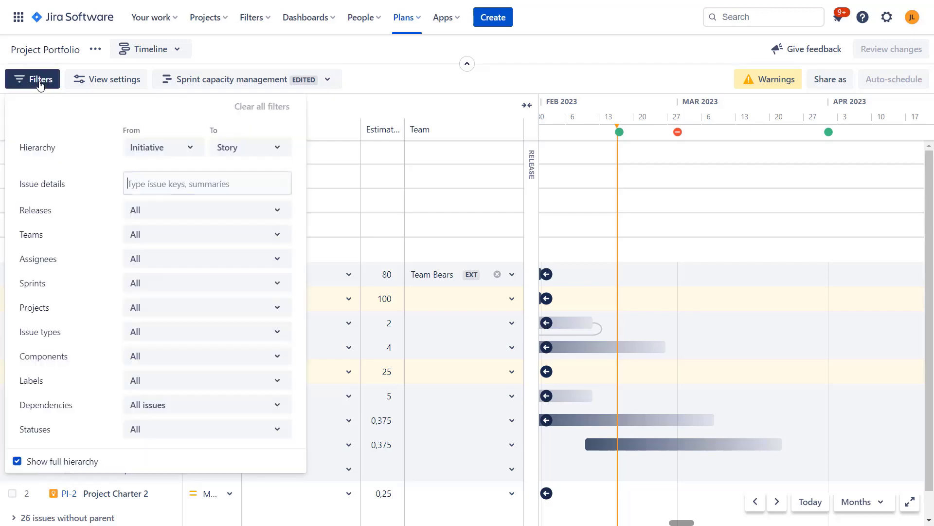
pyautogui.click(257, 151)
pyautogui.click(244, 211)
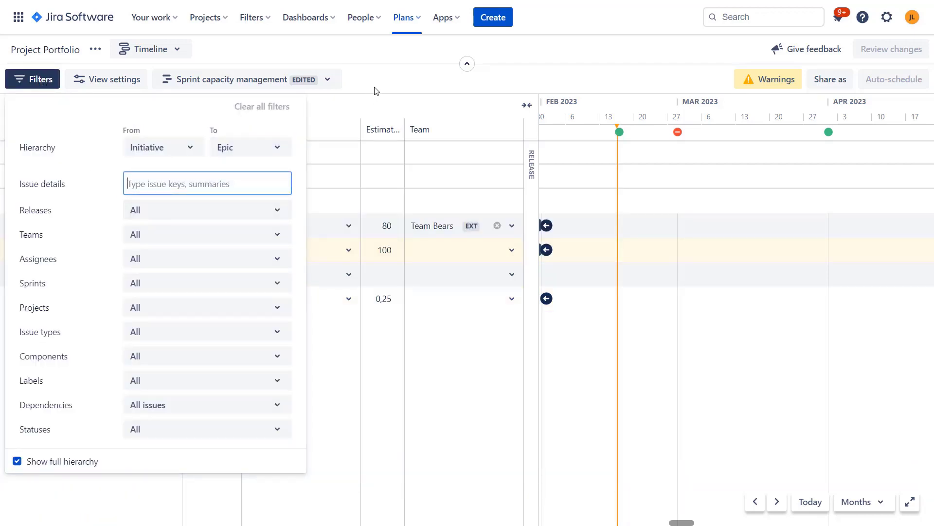
pyautogui.click(384, 66)
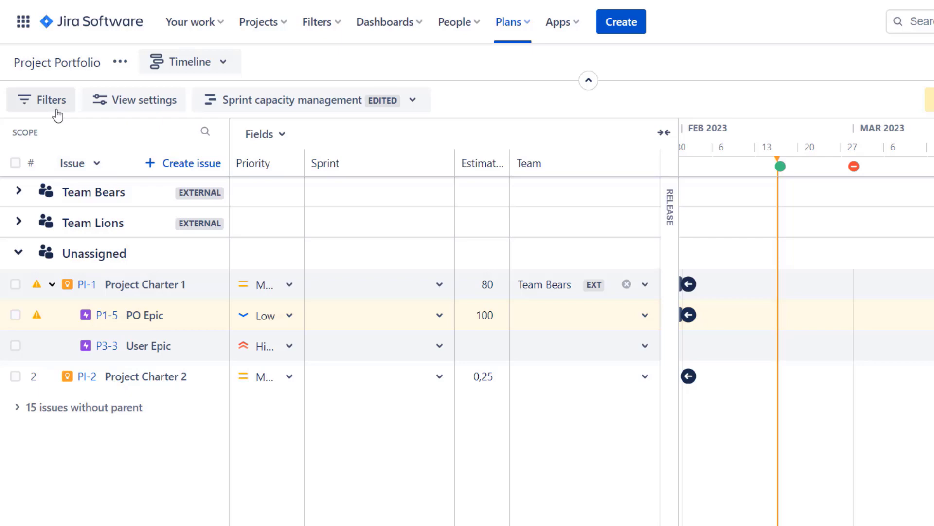
pyautogui.click(56, 111)
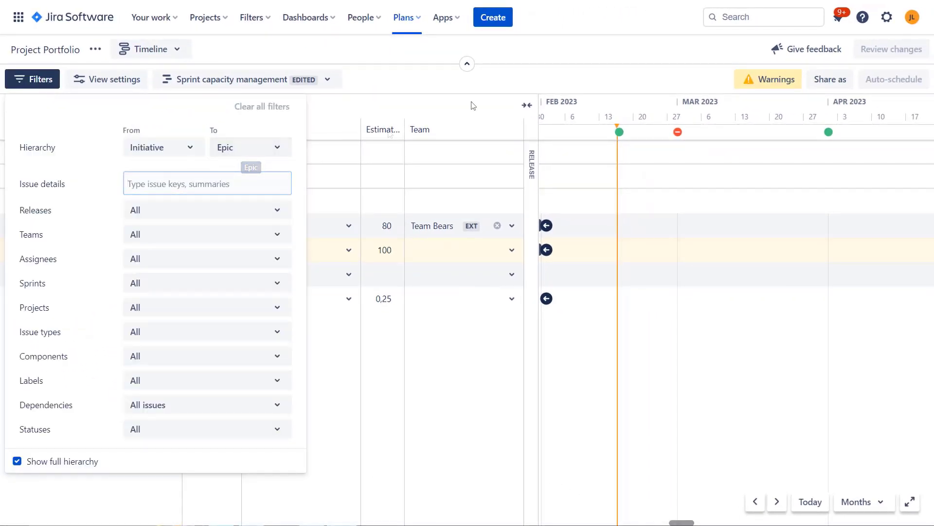
# Switch to the BigPicture app, open Project 1 and bring earlier February dates into view on its Gantt chart
pyautogui.click(456, 24)
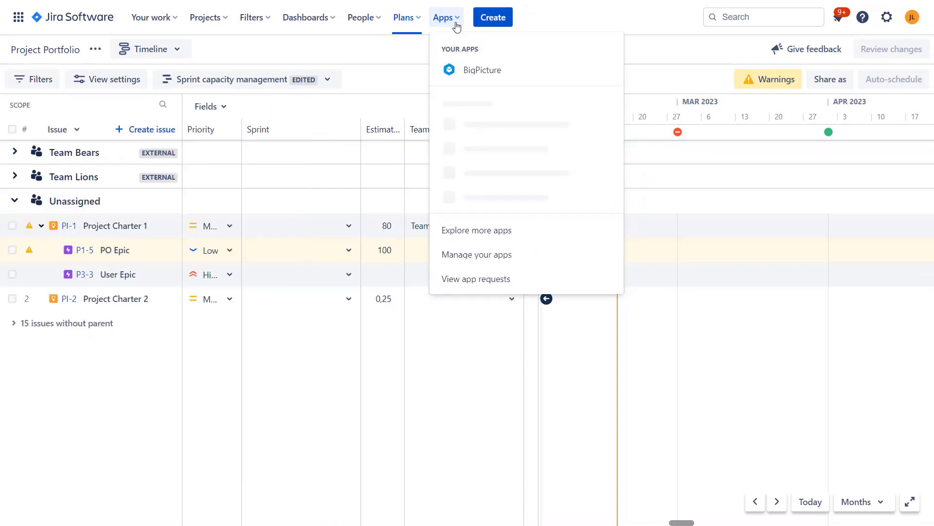
pyautogui.click(474, 76)
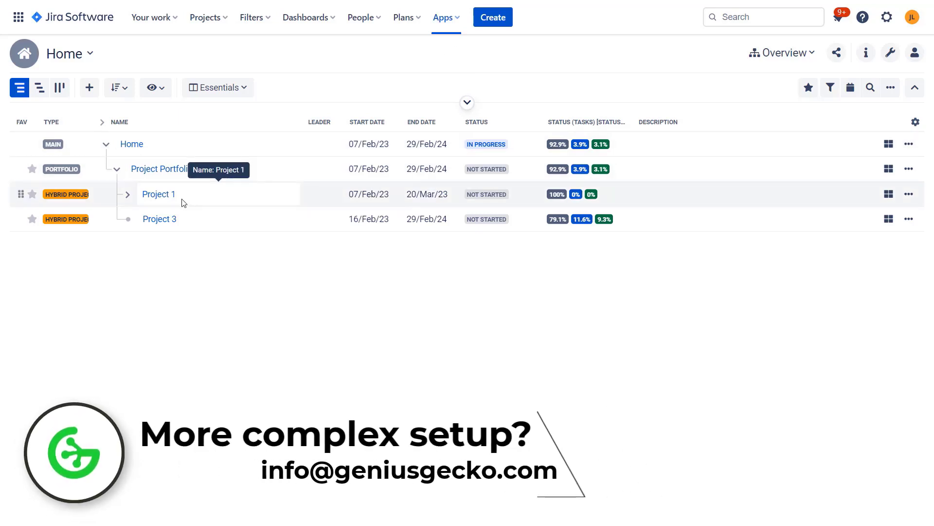
pyautogui.click(157, 198)
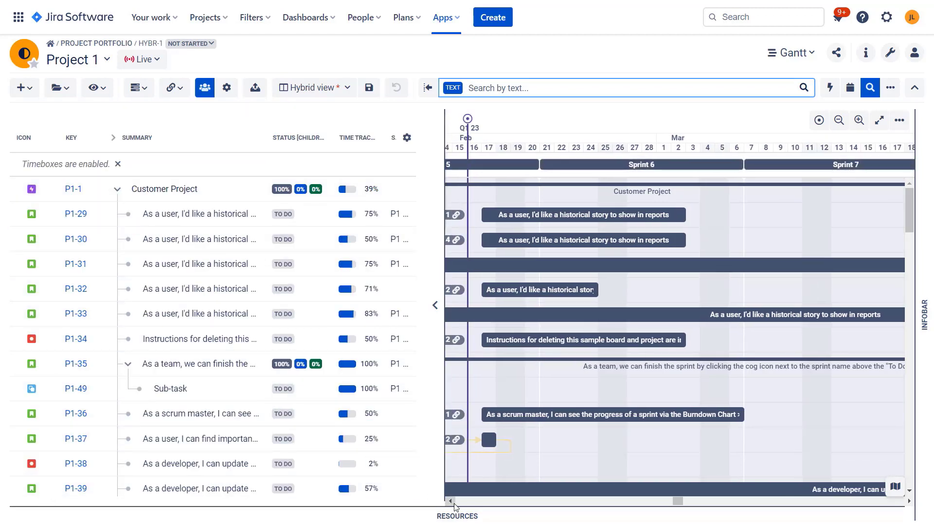
pyautogui.click(454, 502)
pyautogui.click(453, 503)
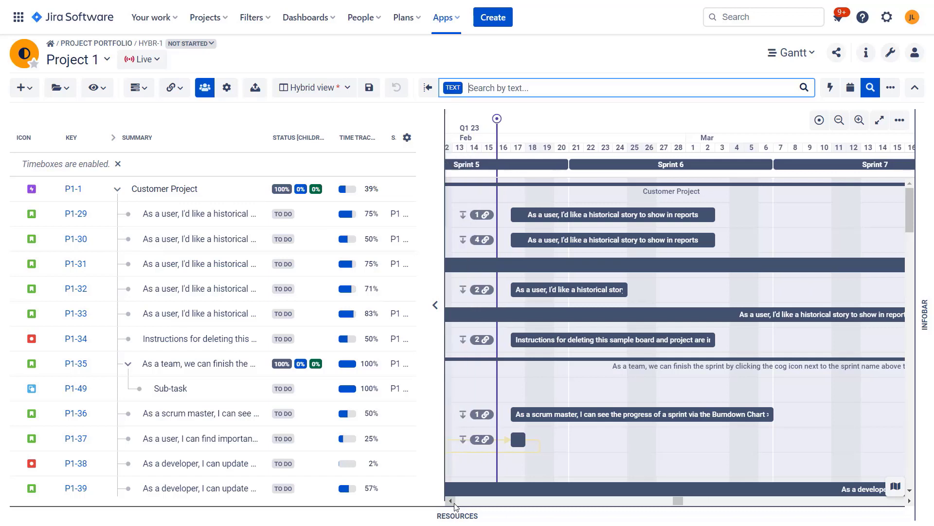
pyautogui.click(453, 503)
pyautogui.click(454, 503)
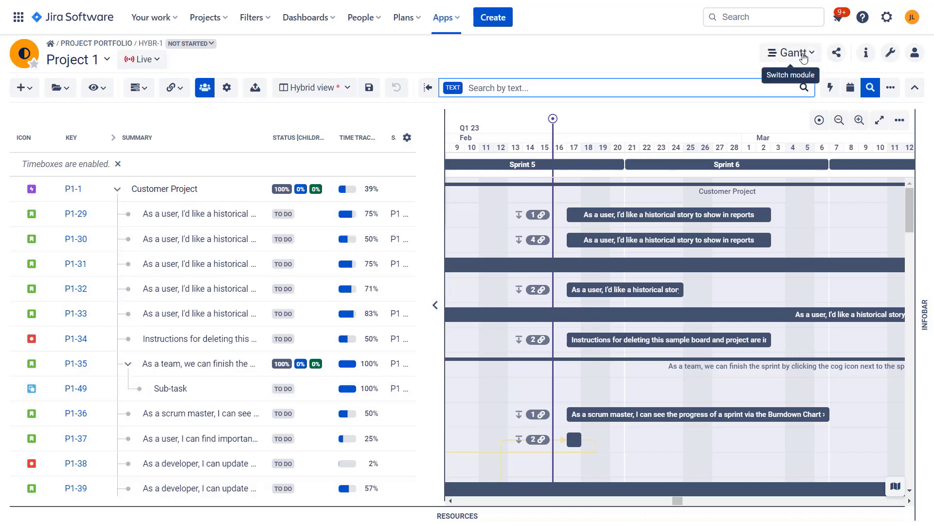
# Open the task structure settings in Project 1's configuration
pyautogui.click(803, 56)
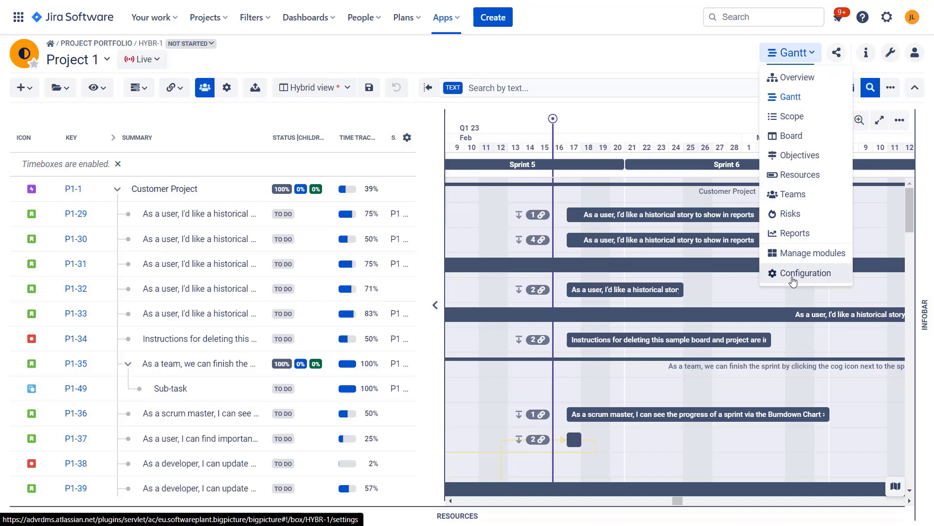
pyautogui.click(794, 275)
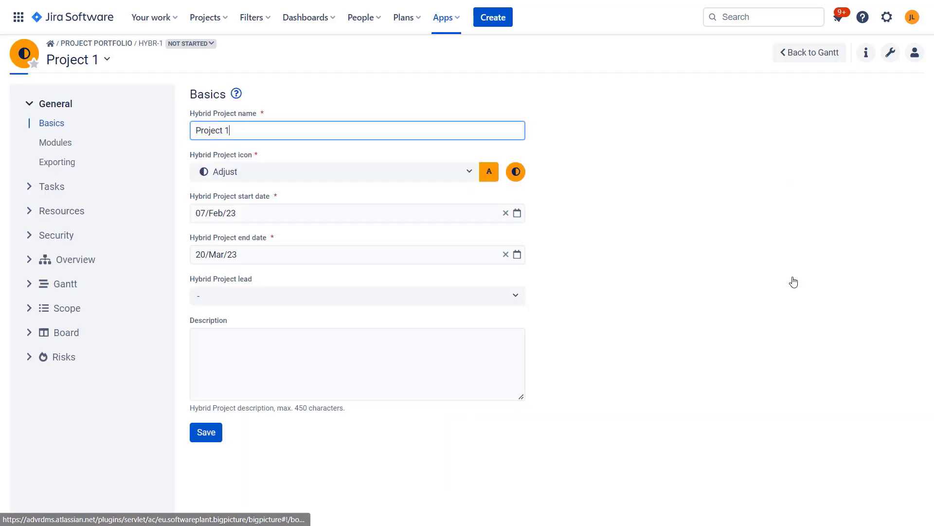
pyautogui.click(63, 193)
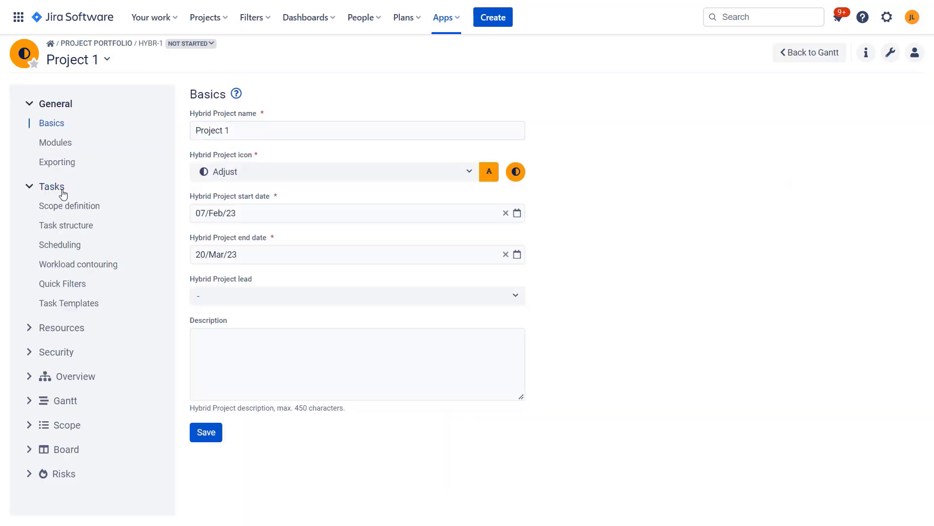
pyautogui.click(65, 226)
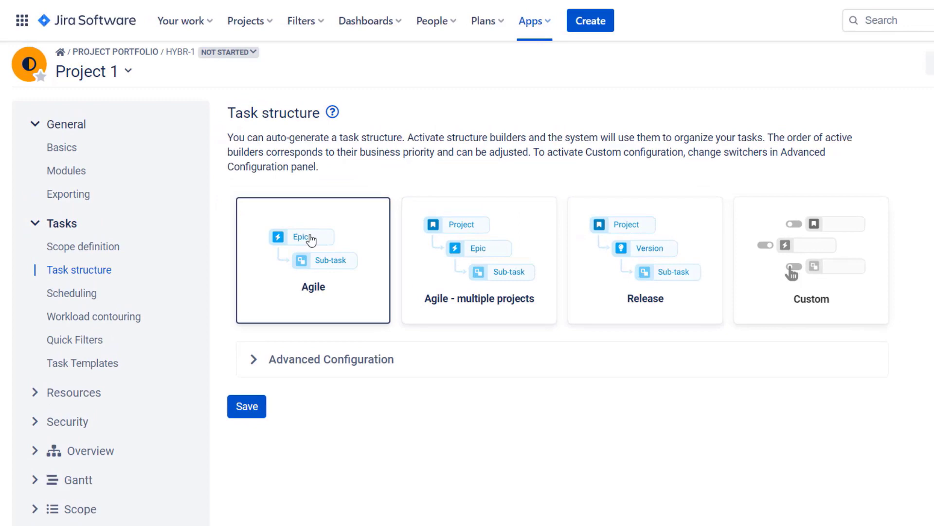
# Activate the Project structure builder in the task structure's advanced configuration and save the change
pyautogui.click(252, 360)
pyautogui.scroll(-4, 859, 392)
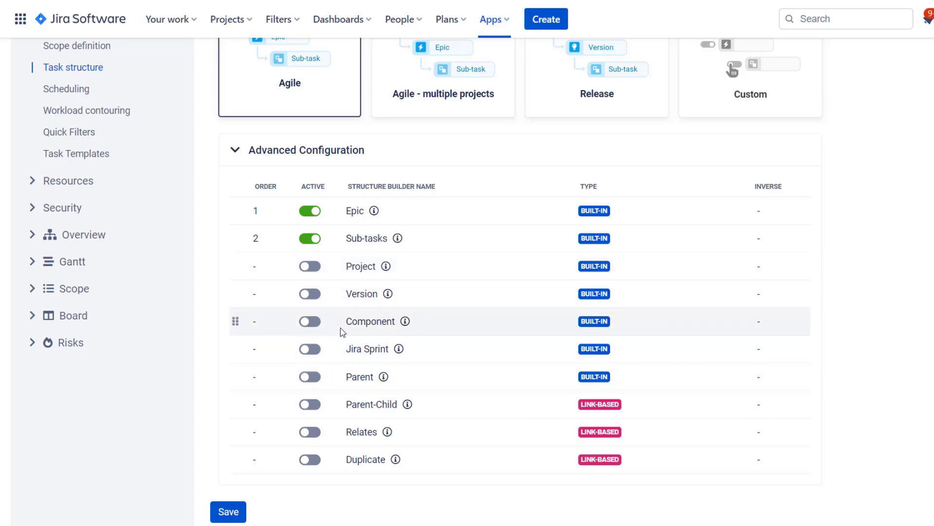
pyautogui.click(308, 265)
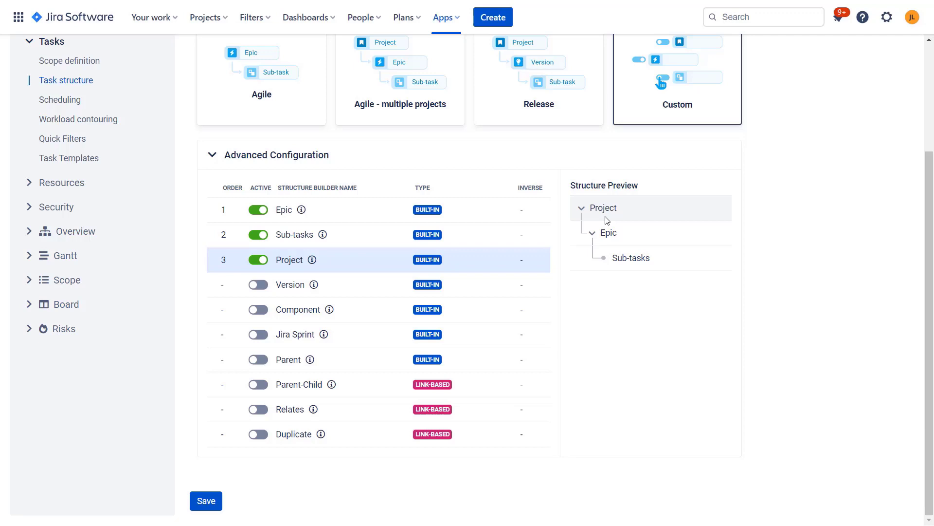
pyautogui.click(206, 501)
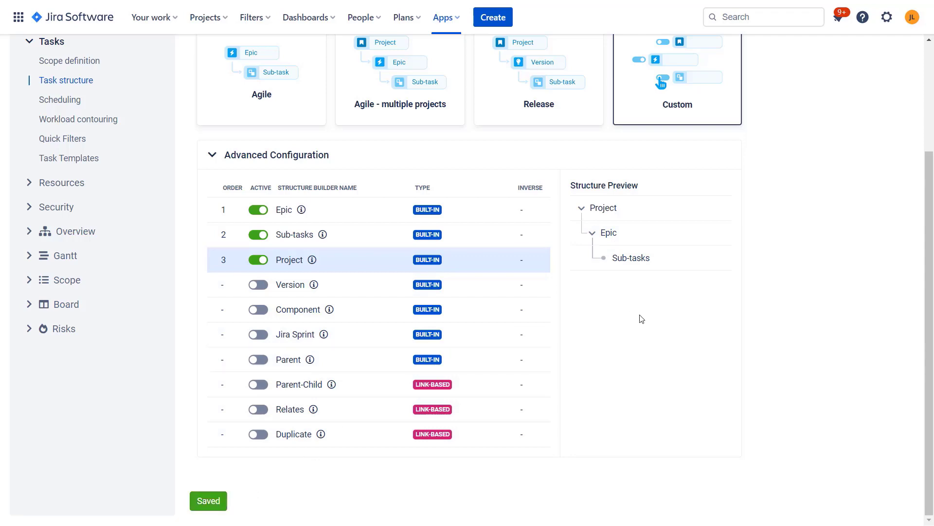
pyautogui.scroll(5, 641, 317)
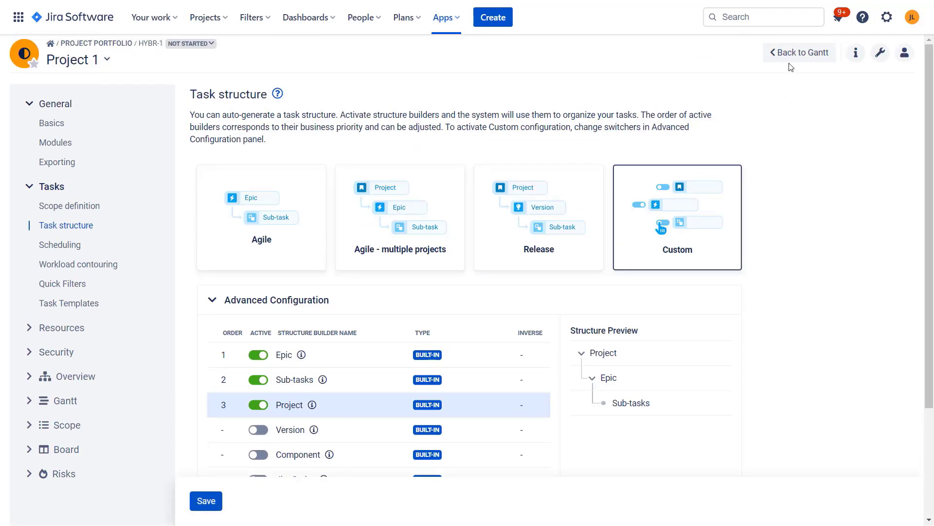
# Return to Project 1's Gantt chart, expand the Project 1 row and collapse the Customer Project epic
pyautogui.click(800, 50)
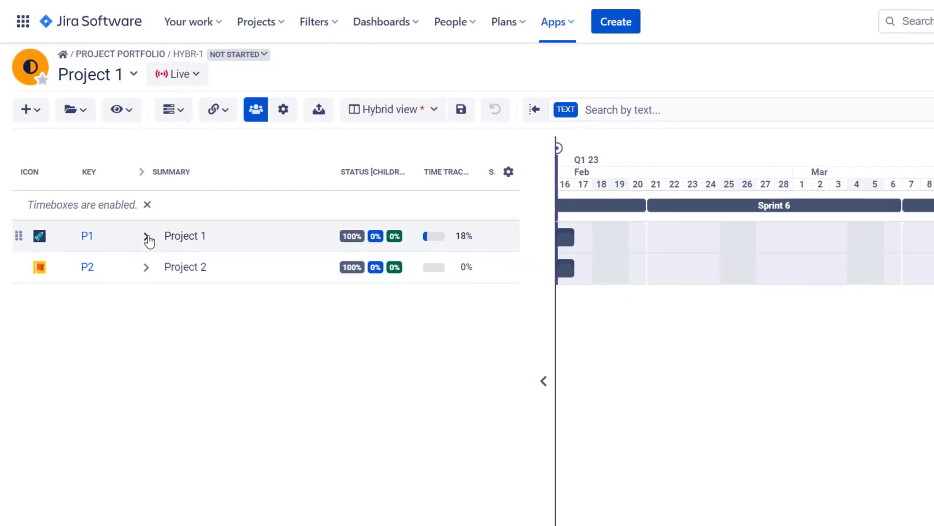
pyautogui.click(132, 212)
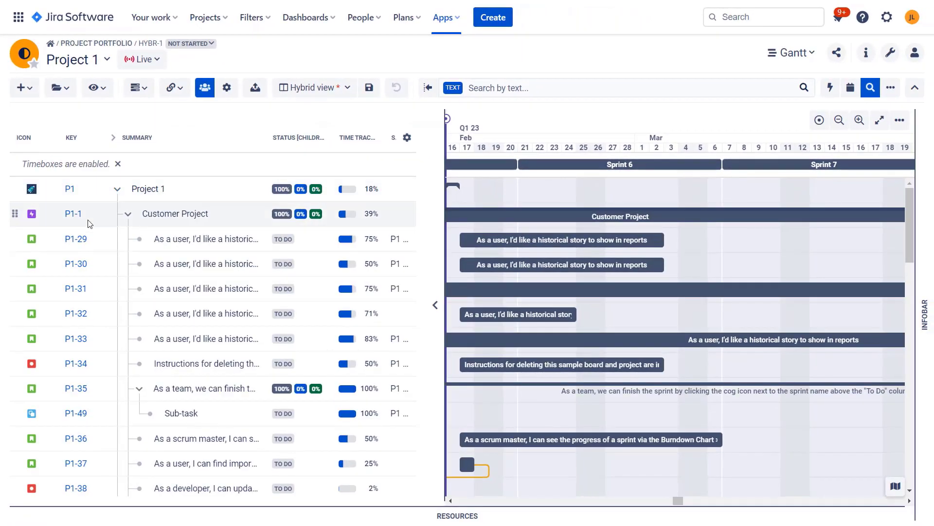
pyautogui.click(128, 215)
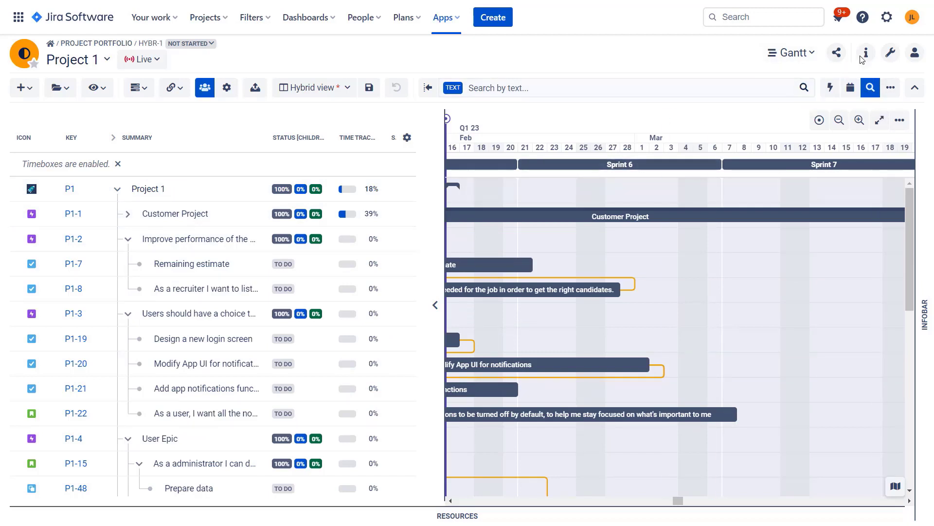
# Open the task structure settings in Project 1's configuration again and bring the full list of structure builders into view
pyautogui.click(798, 56)
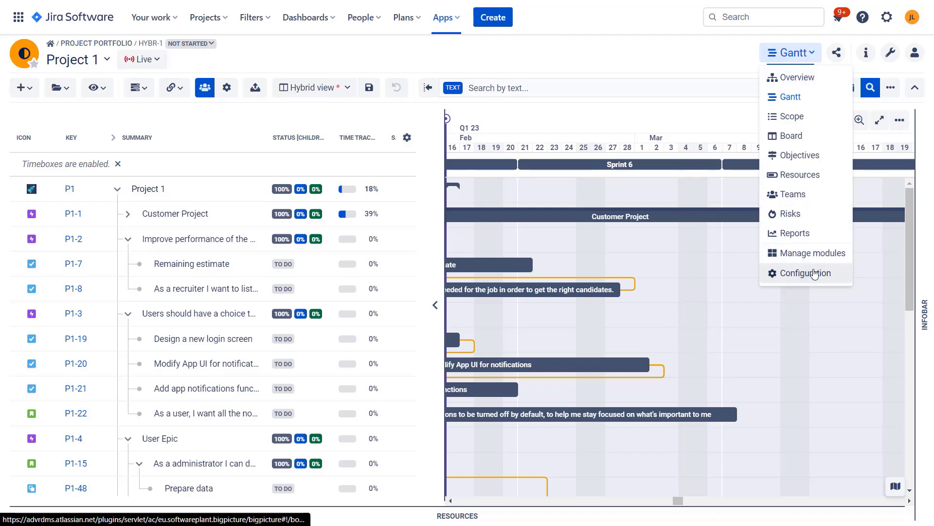
pyautogui.click(806, 273)
pyautogui.click(51, 186)
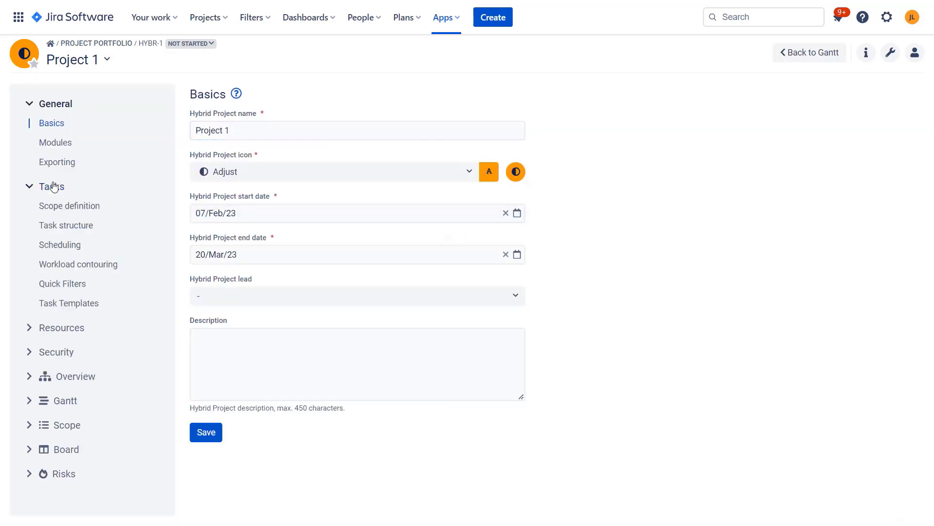
pyautogui.click(62, 229)
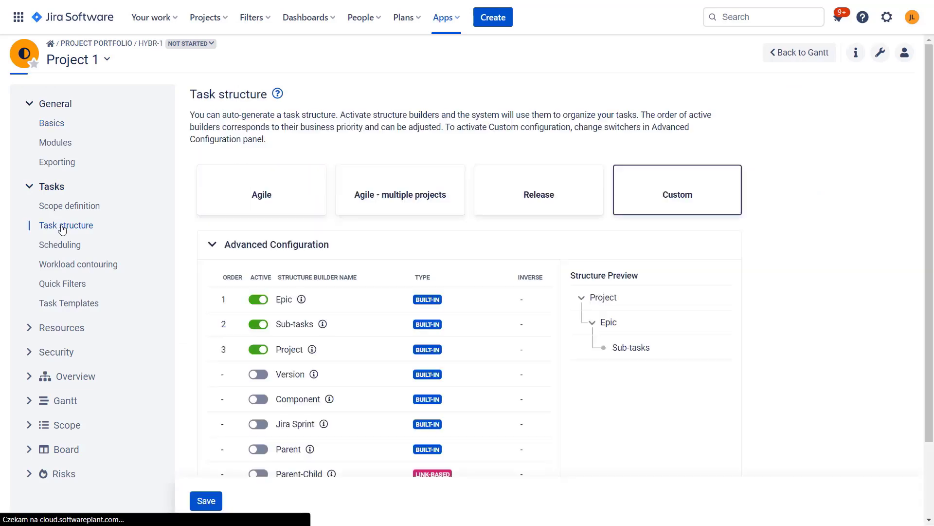
pyautogui.scroll(-3, 514, 241)
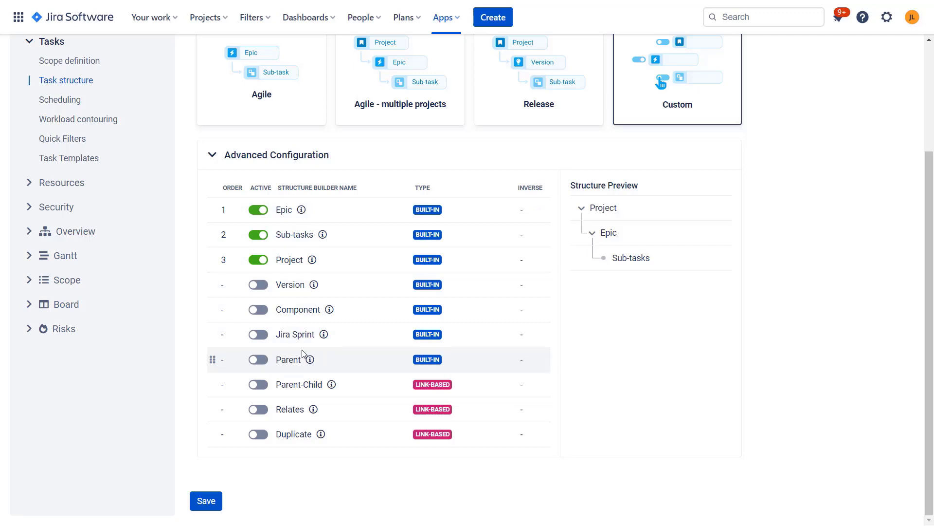
# Try the Version and Component structure builders one at a time in the structure preview, switching each off again
pyautogui.click(261, 287)
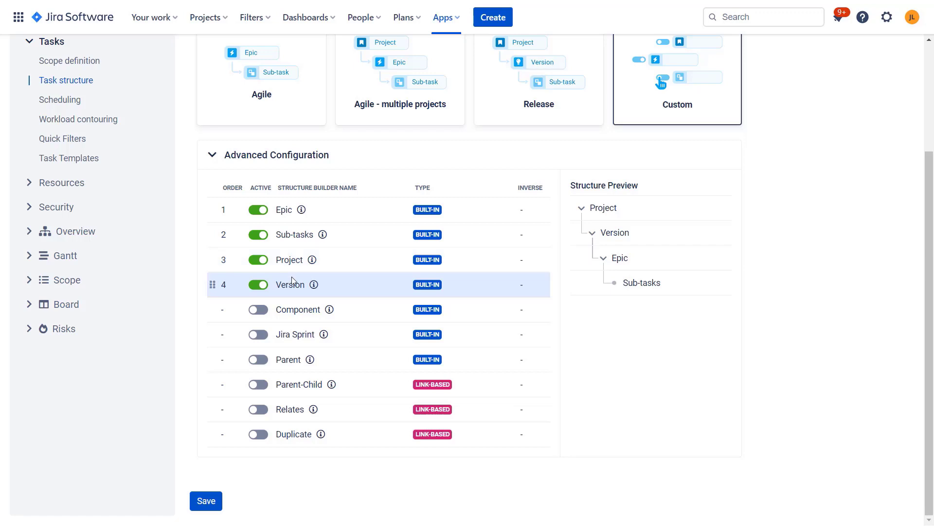
pyautogui.click(261, 289)
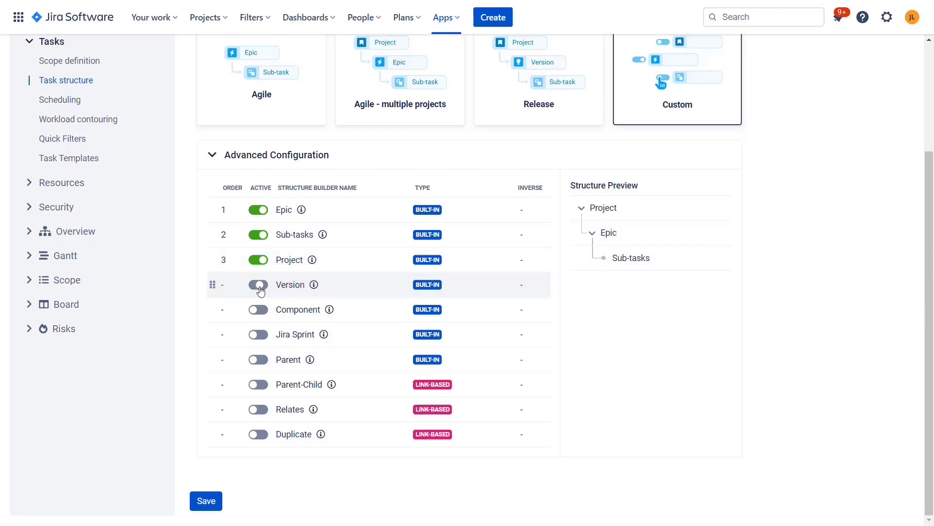
pyautogui.click(258, 310)
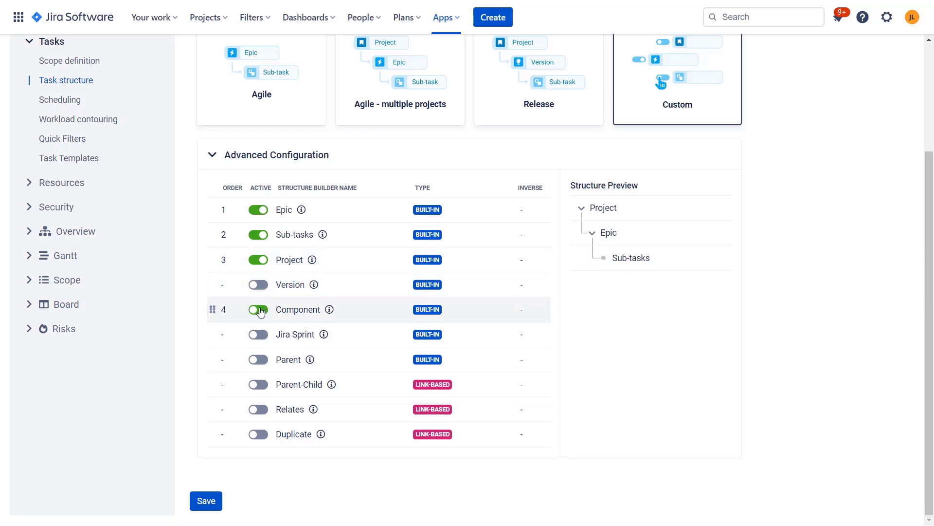
pyautogui.click(259, 335)
pyautogui.click(258, 335)
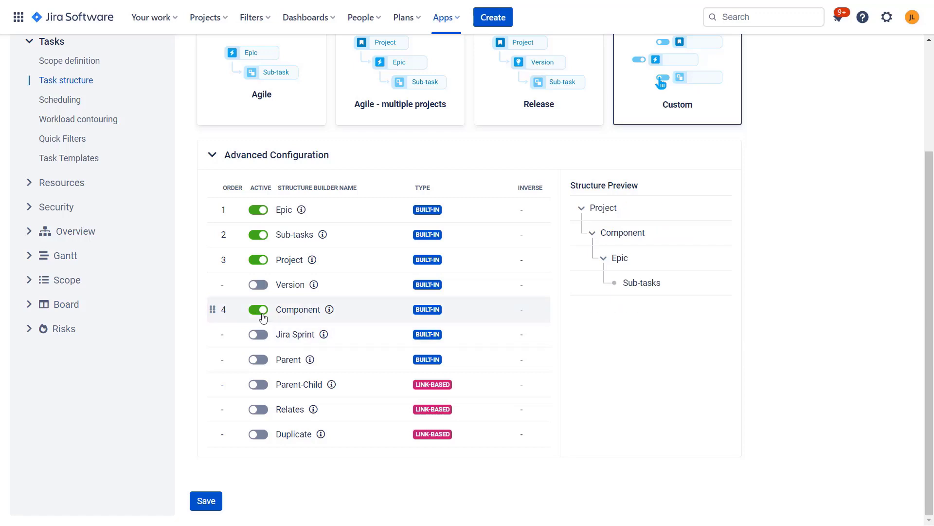
pyautogui.click(260, 311)
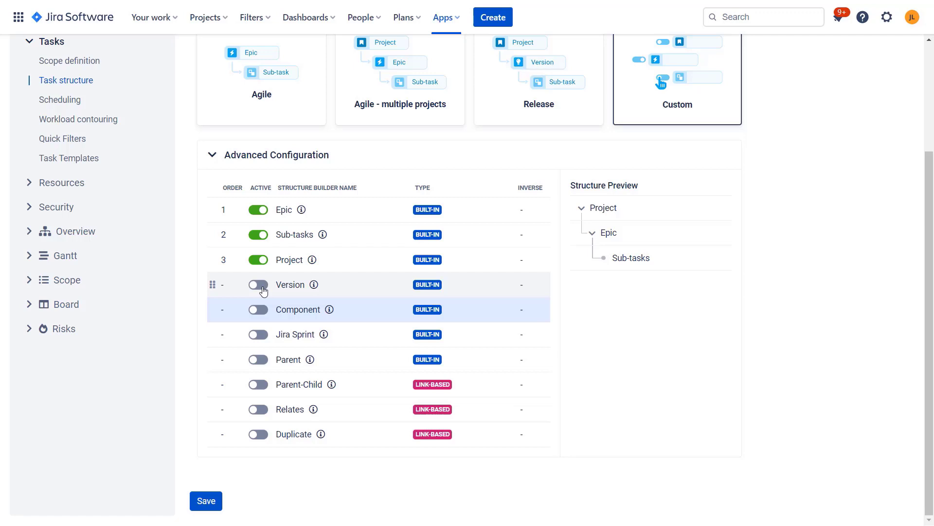
# Try the Version and Component builders together and separately in the structure preview, then deactivate both
pyautogui.click(262, 288)
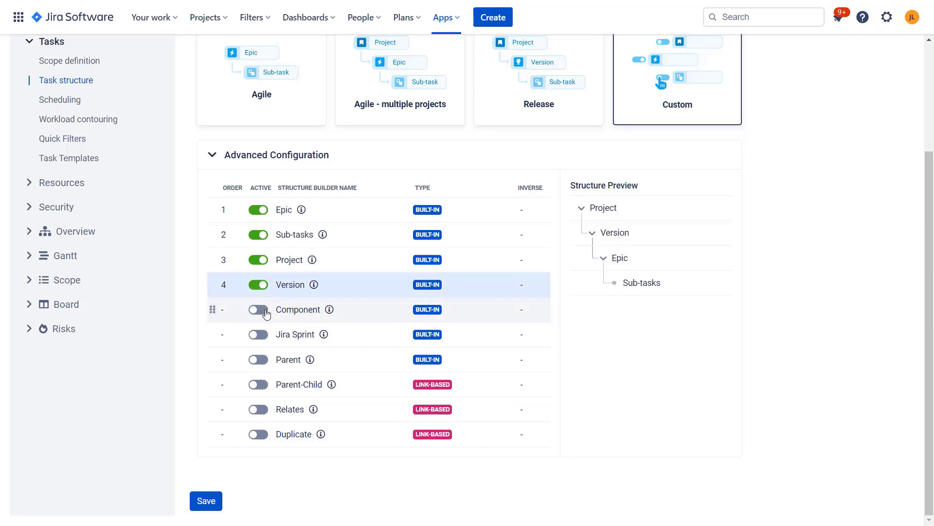
pyautogui.click(266, 312)
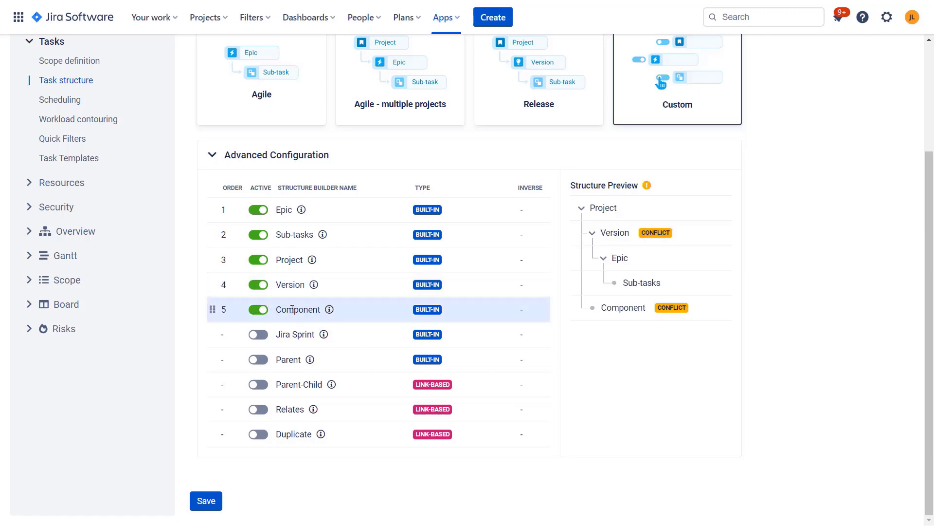
pyautogui.click(263, 315)
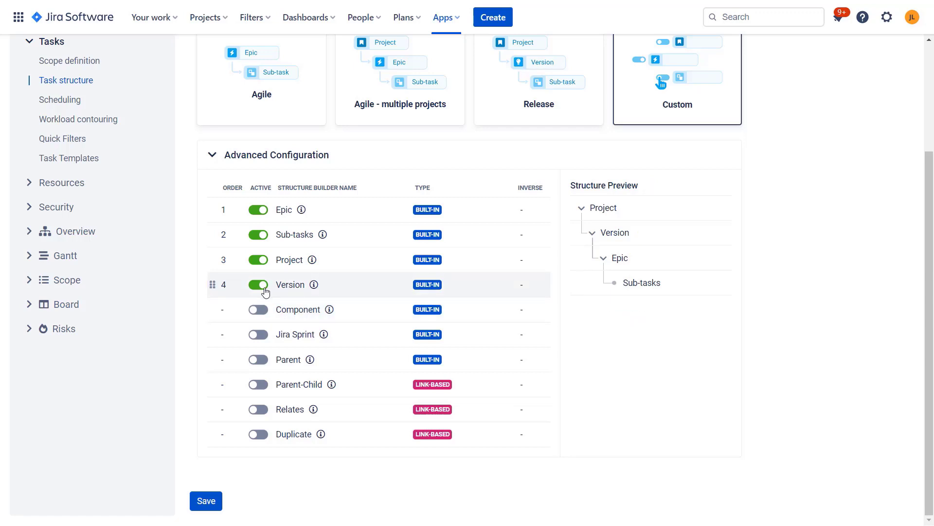
pyautogui.click(262, 311)
pyautogui.click(263, 286)
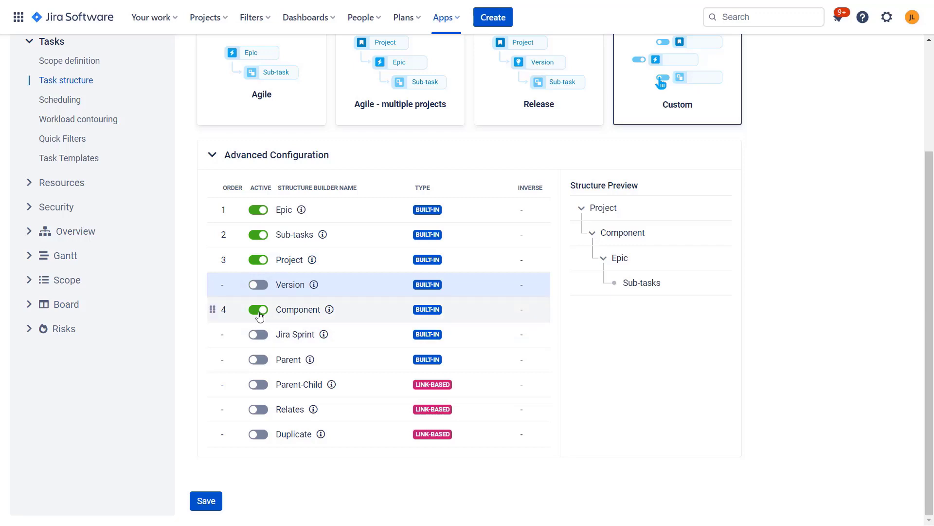
pyautogui.click(261, 286)
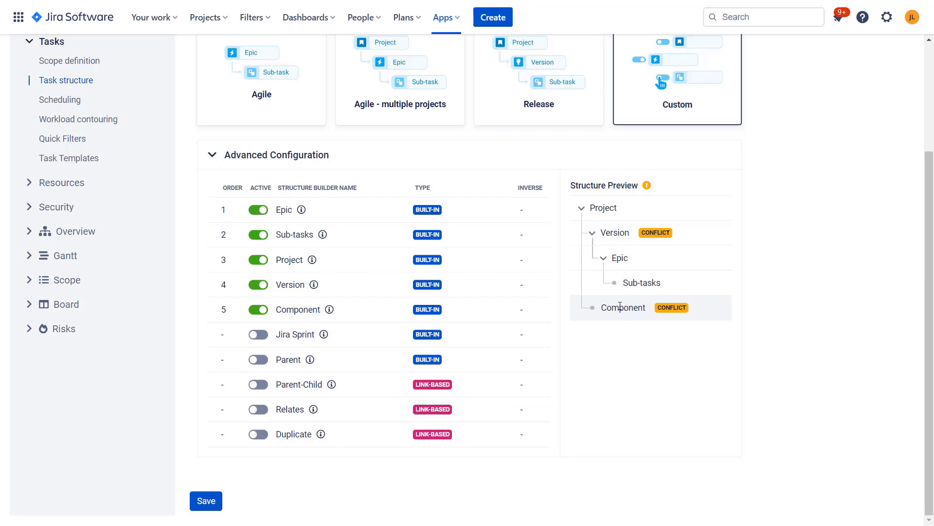
pyautogui.click(258, 285)
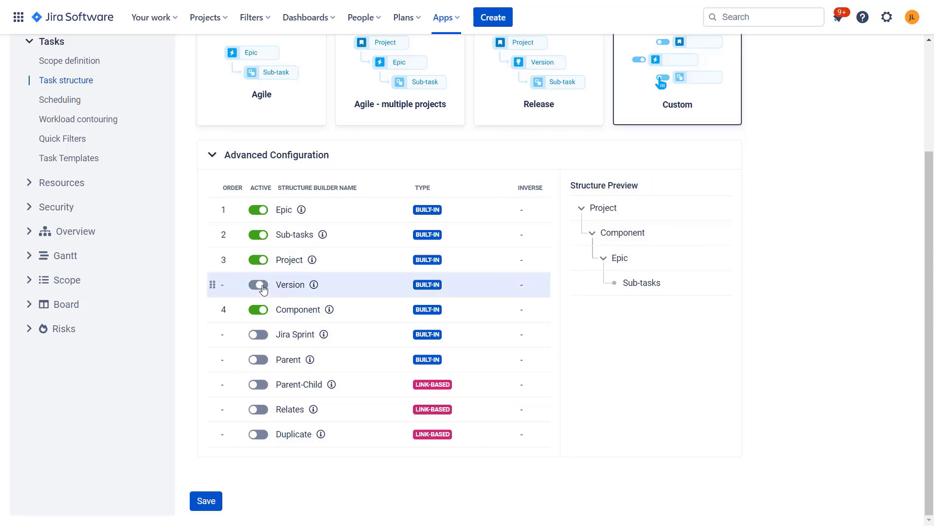
pyautogui.click(265, 314)
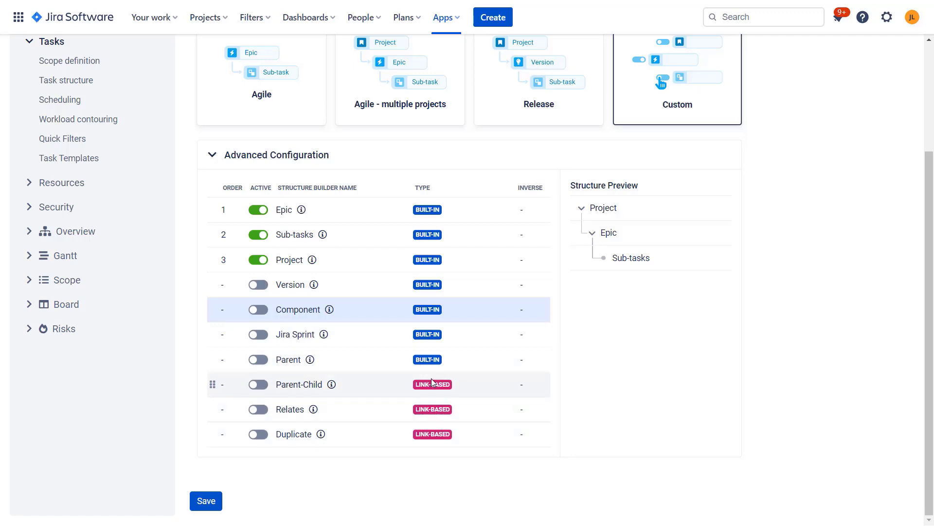
# Activate the Parent-Child builder, order the active builders as Project, Epic, Parent-Child, Sub-tasks, and save the task structure
pyautogui.click(258, 385)
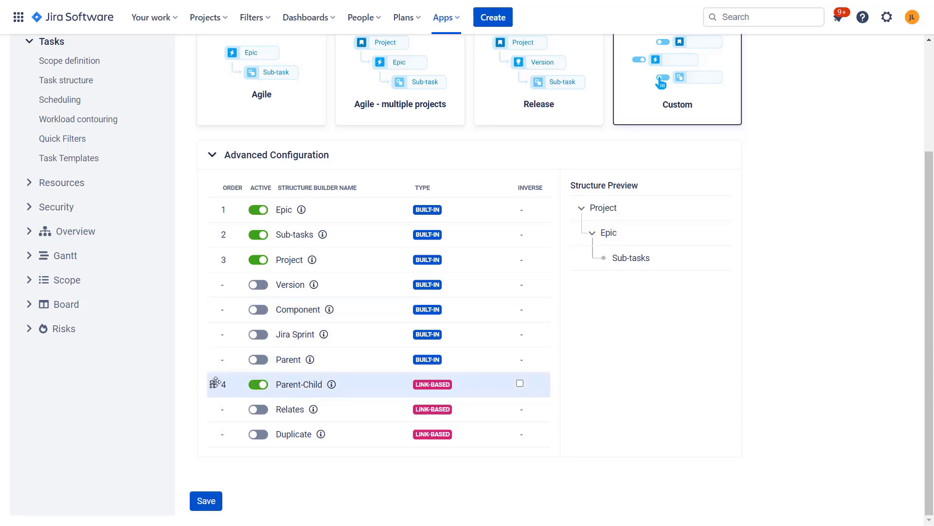
pyautogui.moveTo(212, 383); pyautogui.dragTo(267, 227)
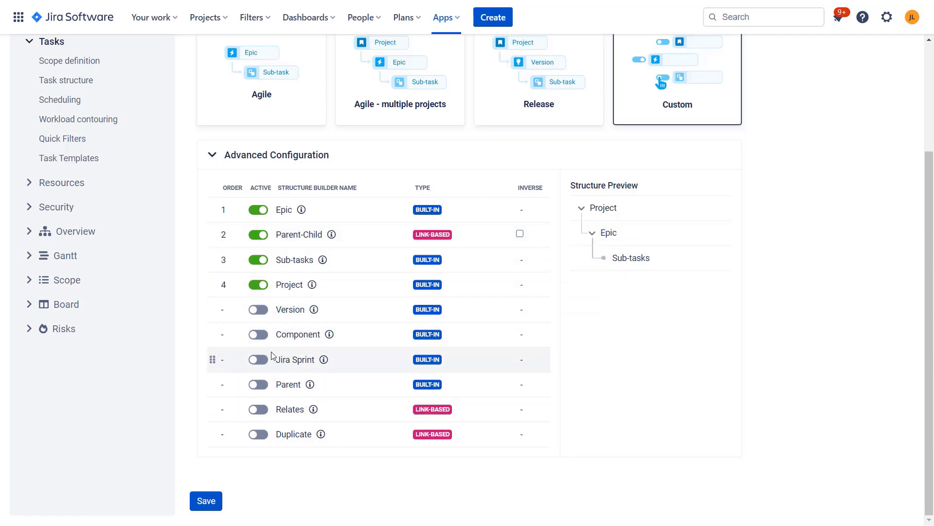
pyautogui.moveTo(213, 284); pyautogui.dragTo(240, 204)
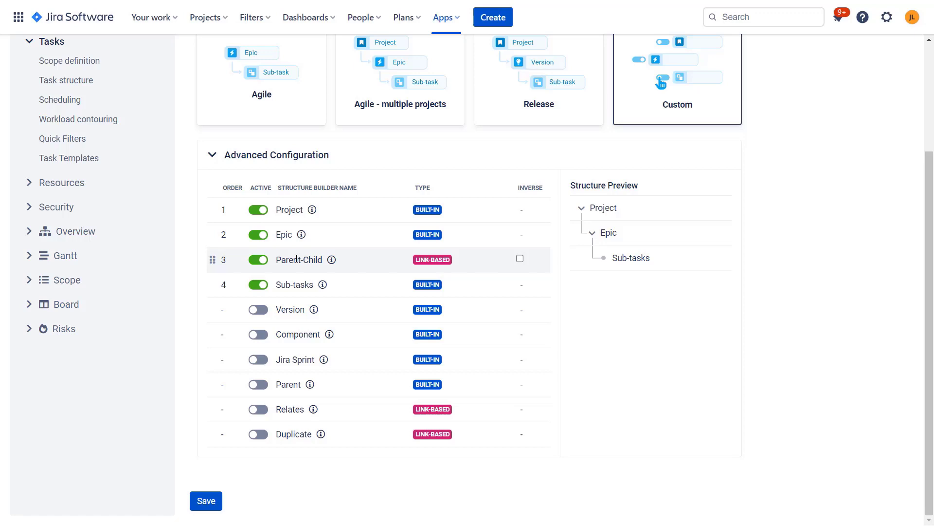
pyautogui.moveTo(283, 258); pyautogui.dragTo(317, 260)
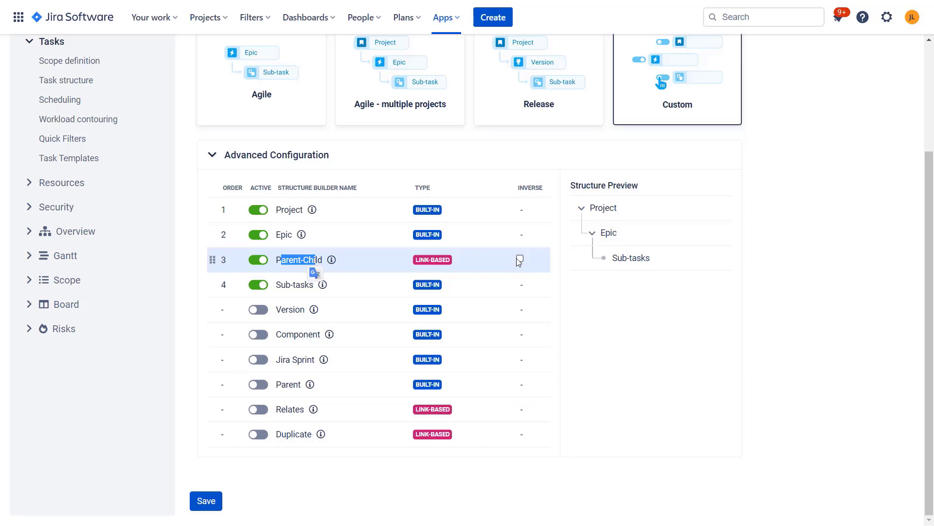
pyautogui.click(213, 500)
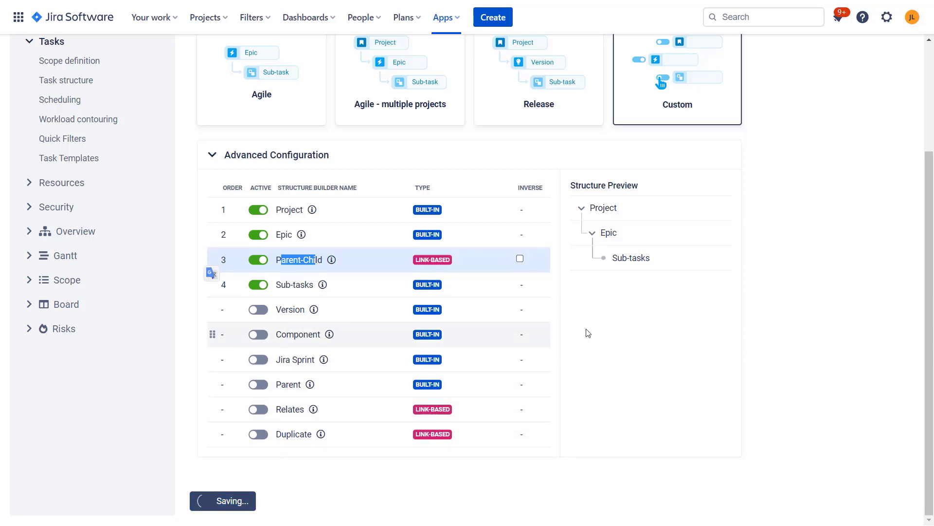
# Return to Project 1's Gantt chart and nest task P1-20 under P1-19, Design a new login screen
pyautogui.scroll(3, 684, 324)
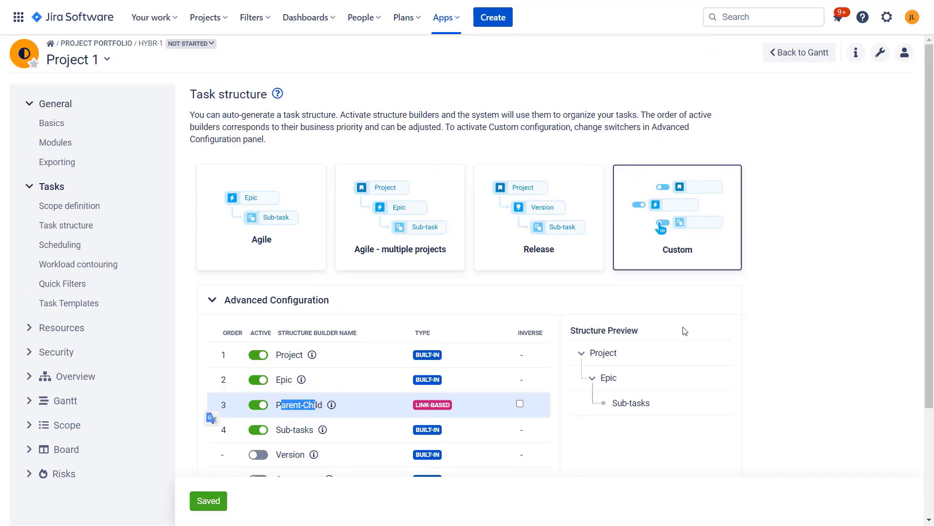
pyautogui.click(789, 54)
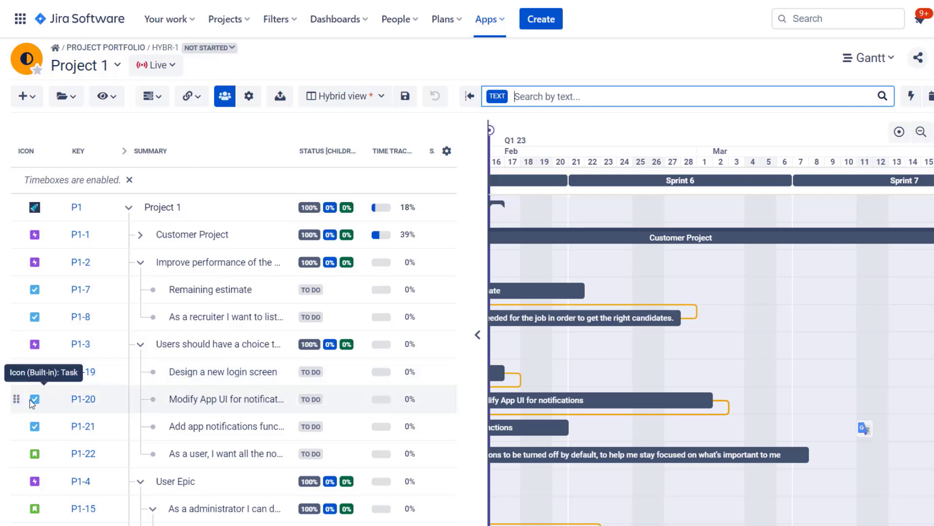
pyautogui.moveTo(16, 400); pyautogui.dragTo(138, 374)
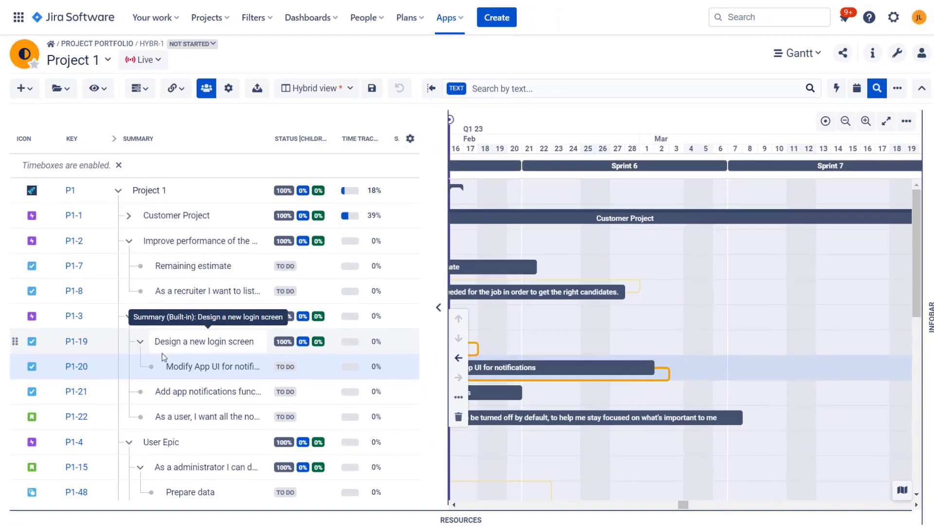
# Open issue P1-20 and examine the "is child of" relation in its linked issues
pyautogui.click(84, 365)
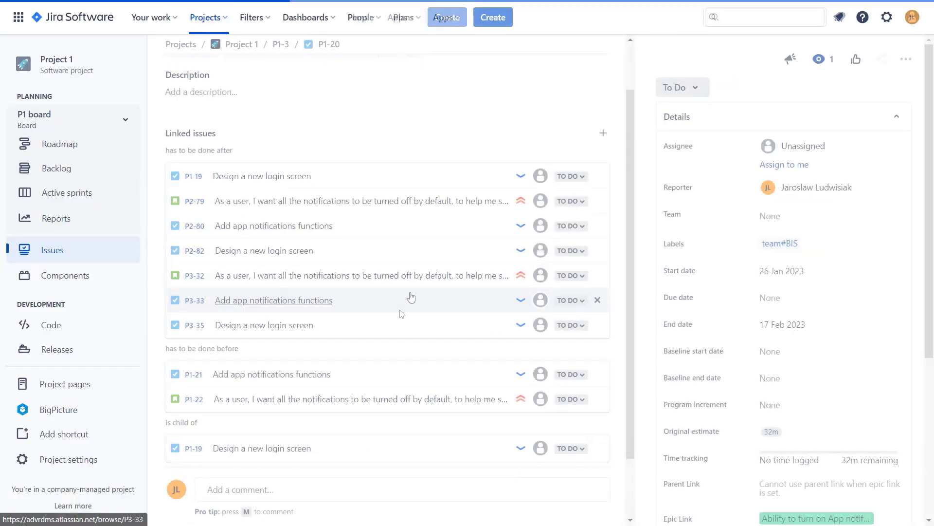
pyautogui.scroll(-2, 410, 296)
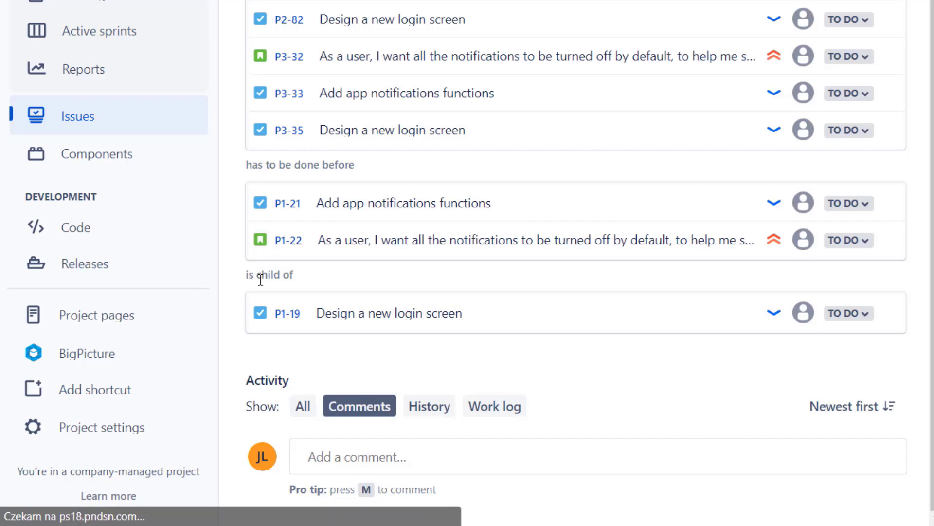
pyautogui.moveTo(261, 274); pyautogui.dragTo(306, 280)
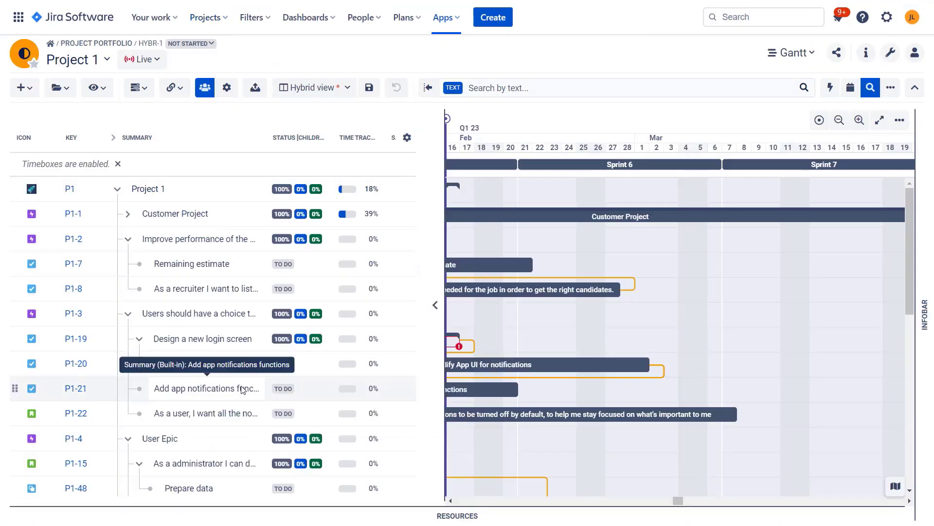
# Open issue P1-21, Add app notifications functions, and choose "is child of" as the relation for a new issue link
pyautogui.scroll(-3, 243, 389)
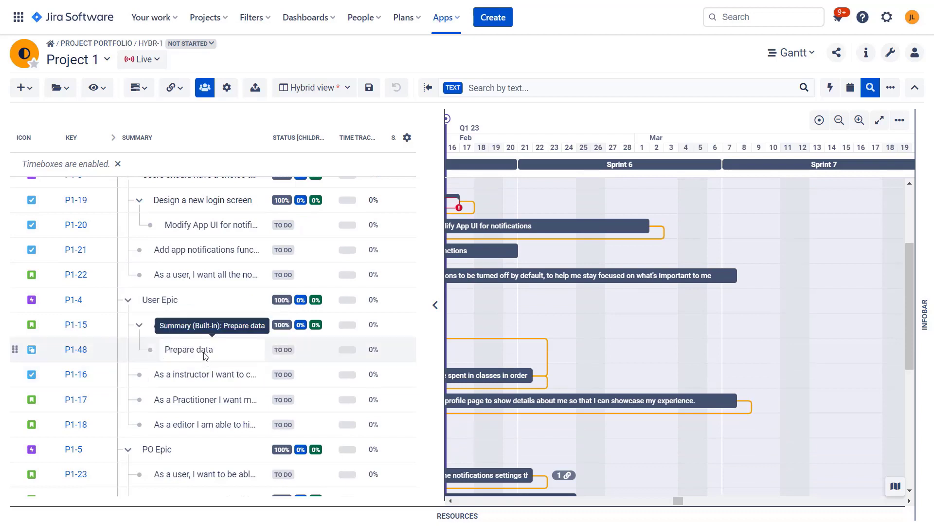
pyautogui.scroll(2, 203, 350)
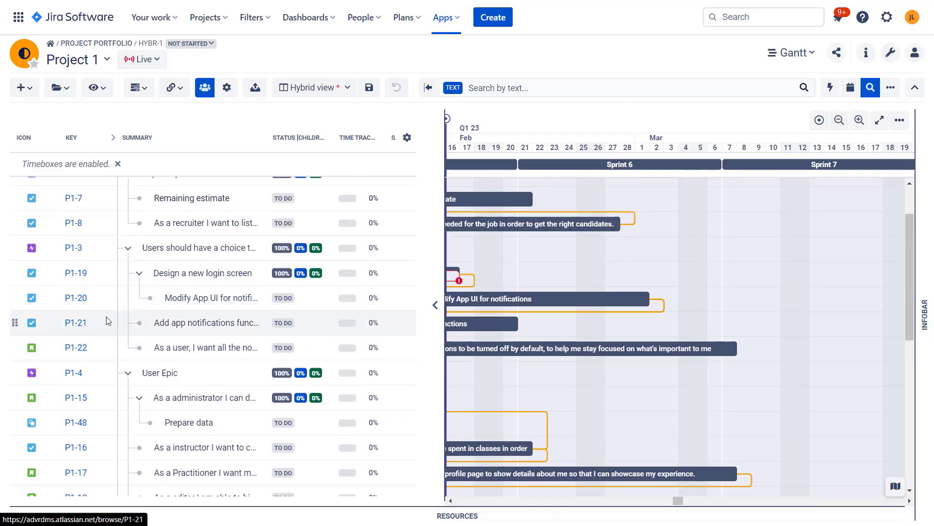
pyautogui.click(77, 325)
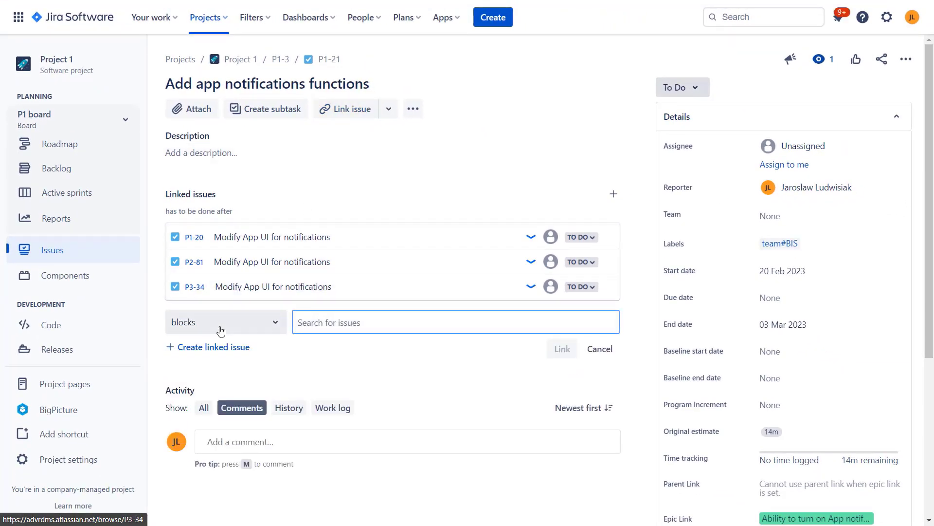
pyautogui.click(219, 327)
pyautogui.scroll(-2, 235, 361)
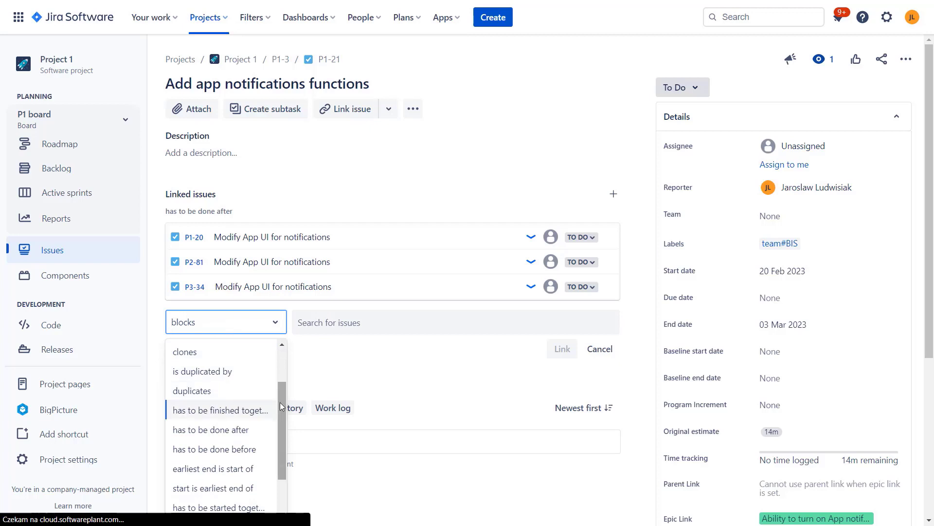
pyautogui.moveTo(283, 407); pyautogui.dragTo(287, 444)
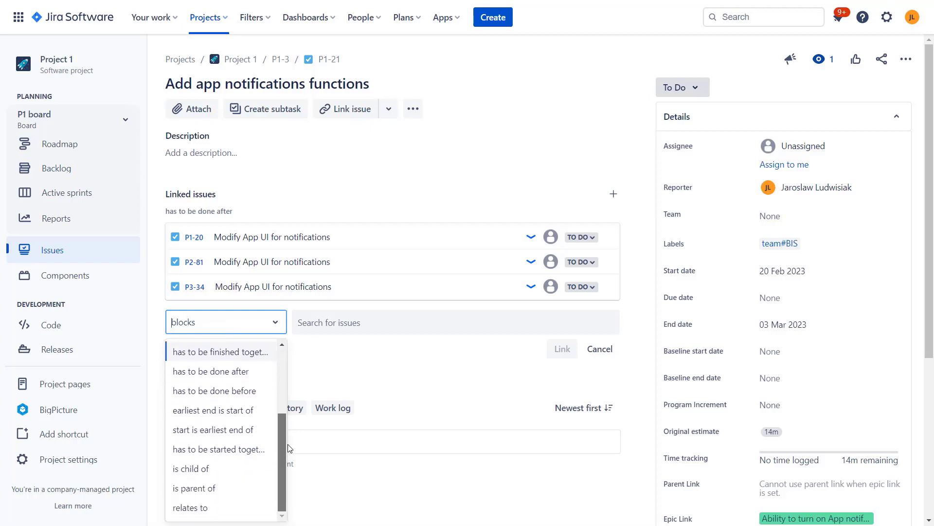
pyautogui.click(223, 466)
# Link the issue as a child of P1-20, Modify App UI for notifications
pyautogui.click(326, 329)
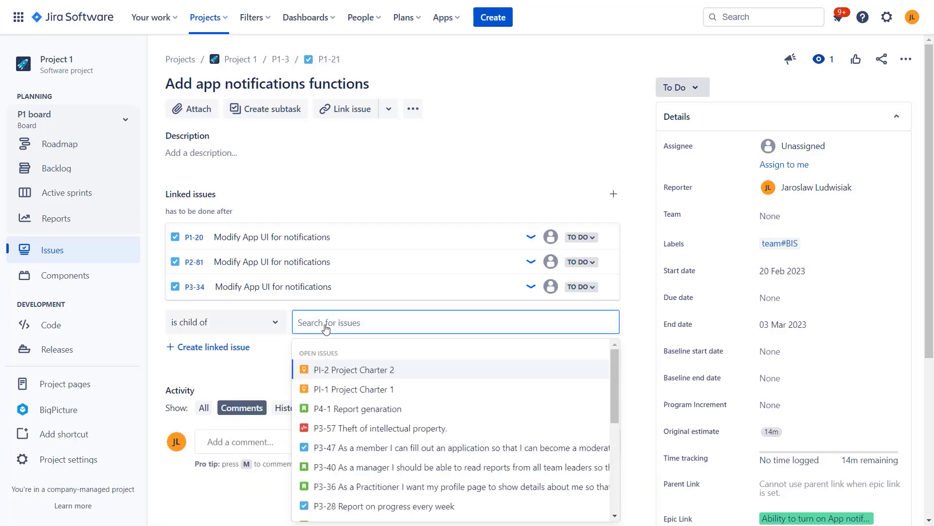
pyautogui.write('p1')
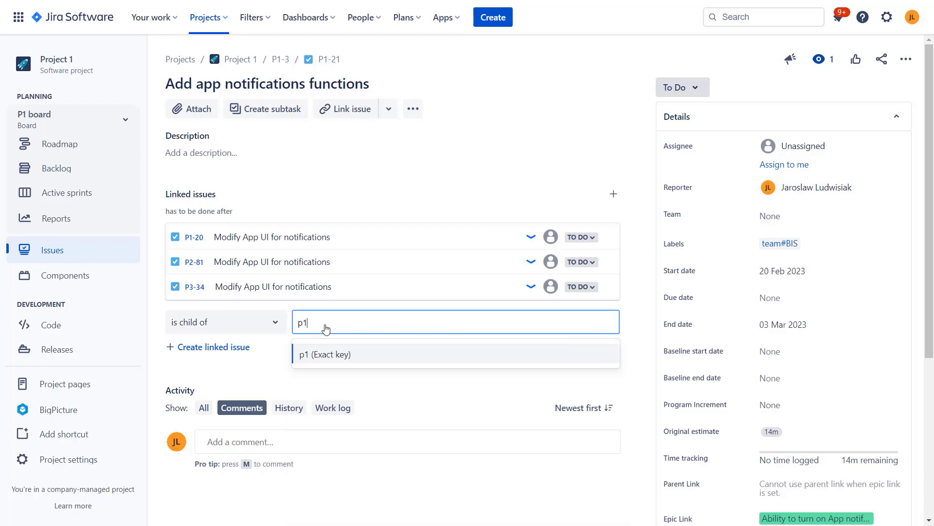
pyautogui.write('-10')
pyautogui.press('BackSpace')
pyautogui.press('BackSpace')
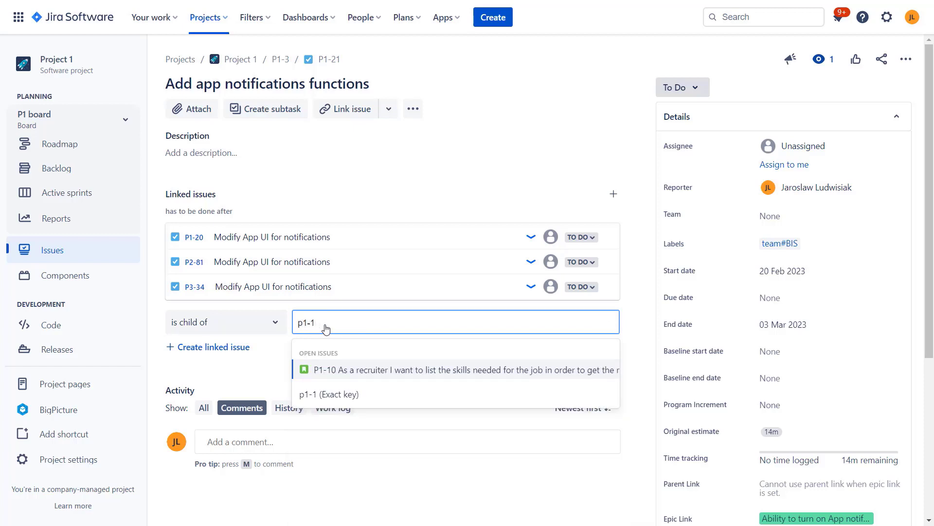
pyautogui.write('20')
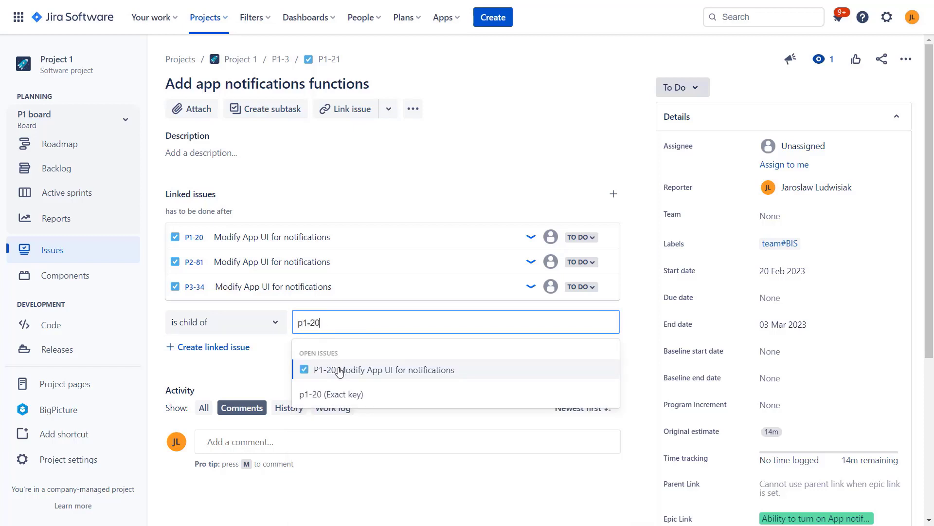
pyautogui.click(339, 372)
pyautogui.click(563, 350)
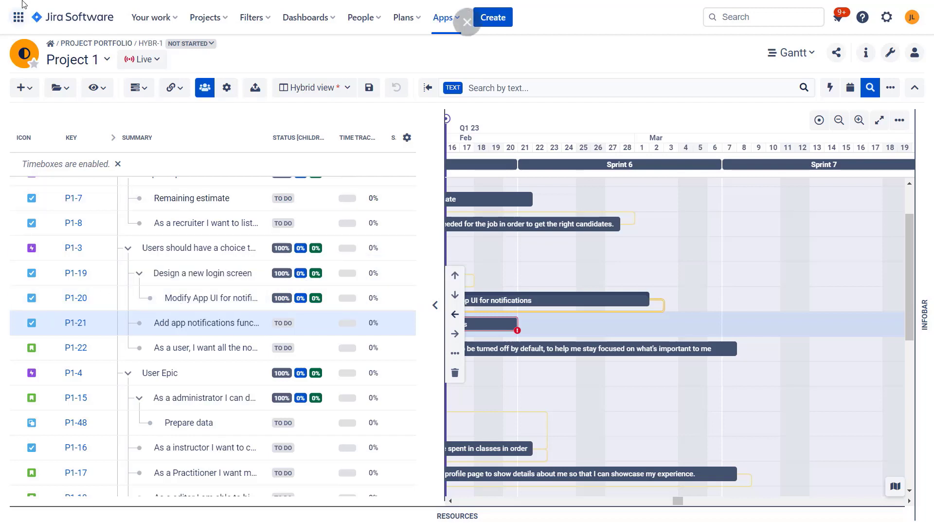
# Return to Project 1's Gantt chart and view the modules available for the project
pyautogui.click(52, 43)
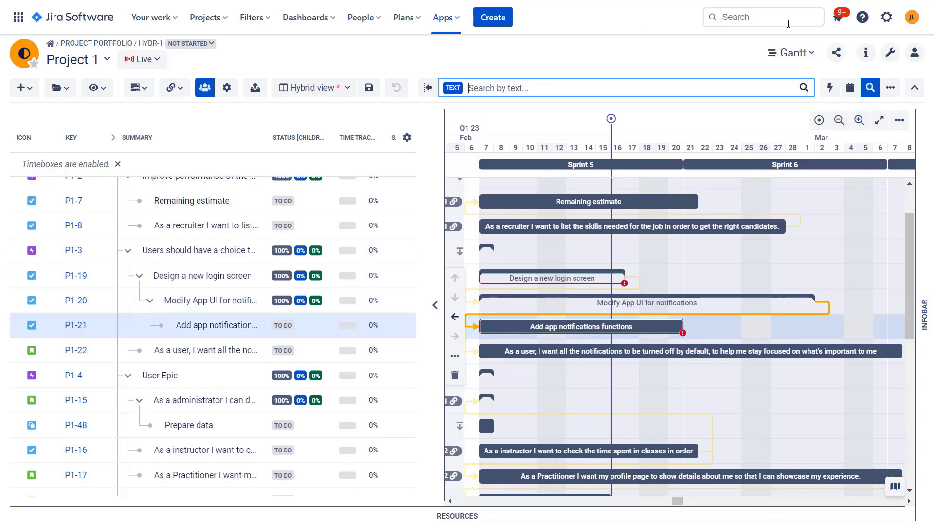
pyautogui.click(792, 54)
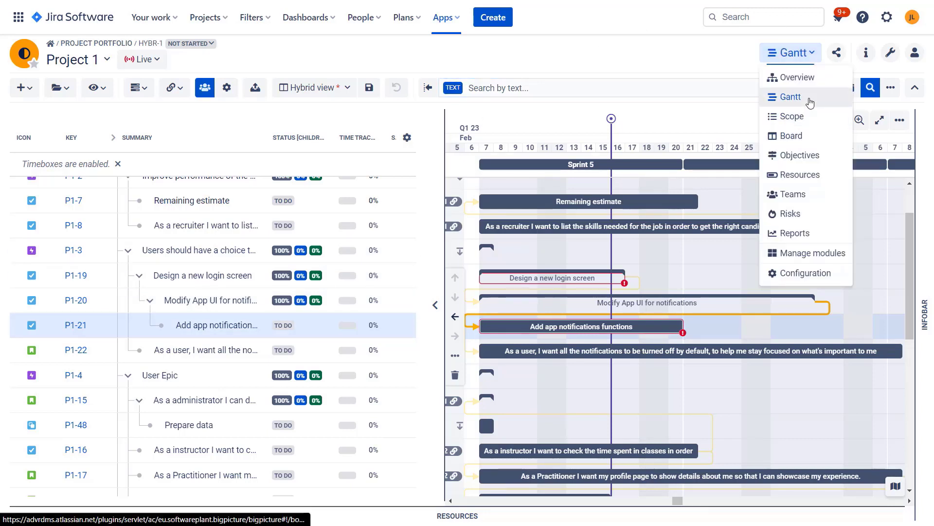
pyautogui.click(580, 52)
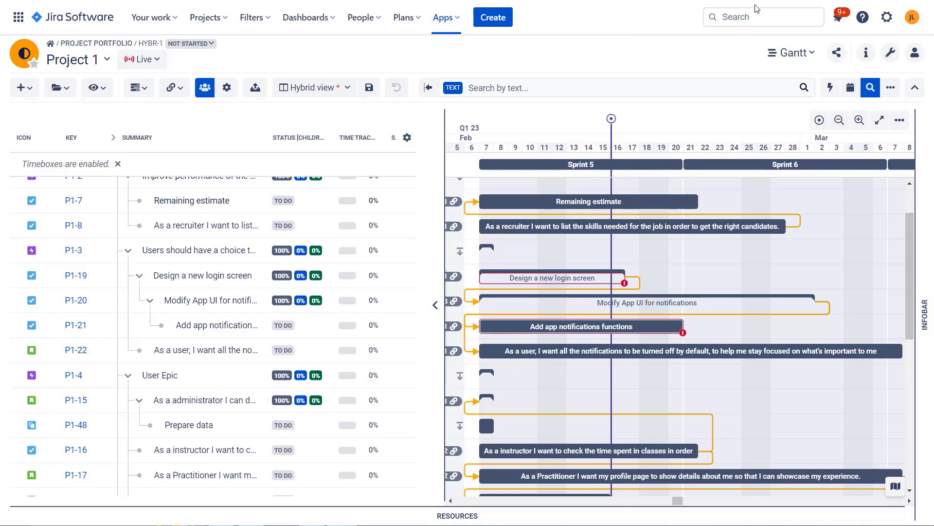
# Switch to Advanced Roadmaps, open the Project 3 plan, and examine its issue hierarchy on the timeline
pyautogui.click(352, 19)
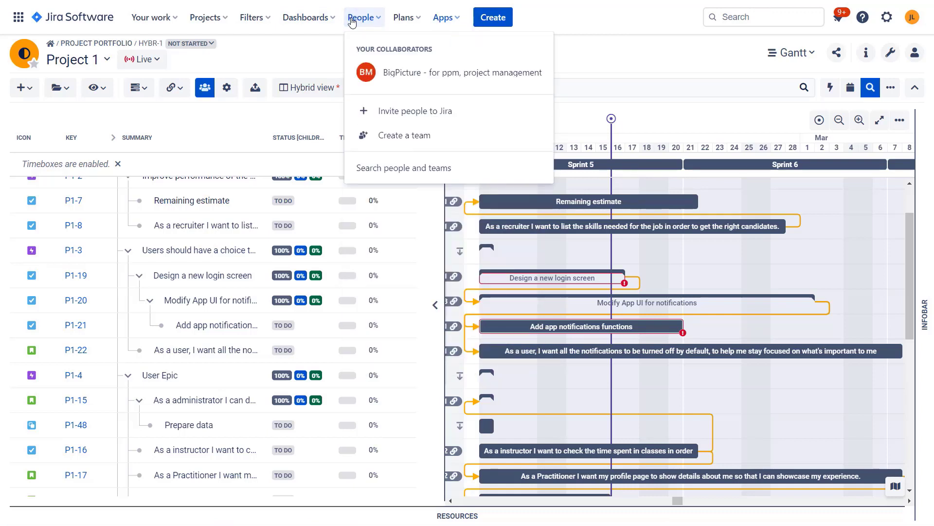
pyautogui.click(403, 18)
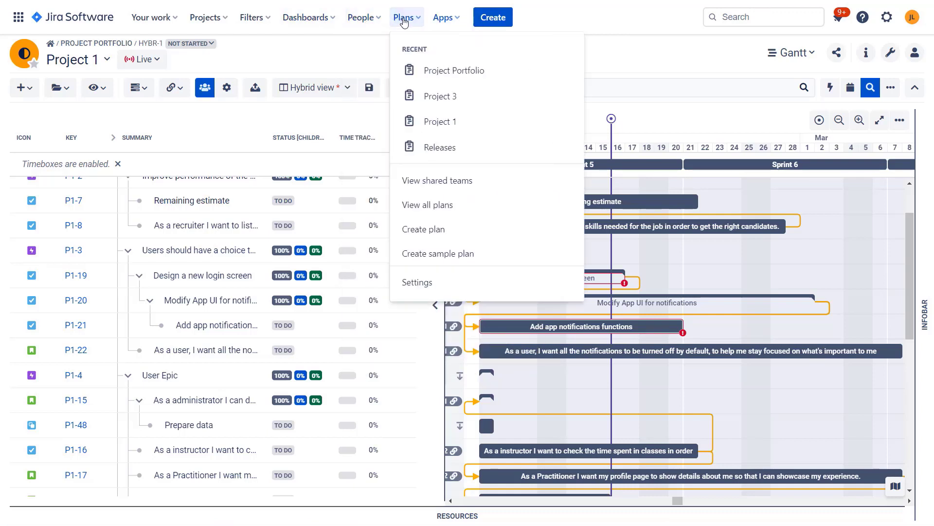
pyautogui.click(468, 99)
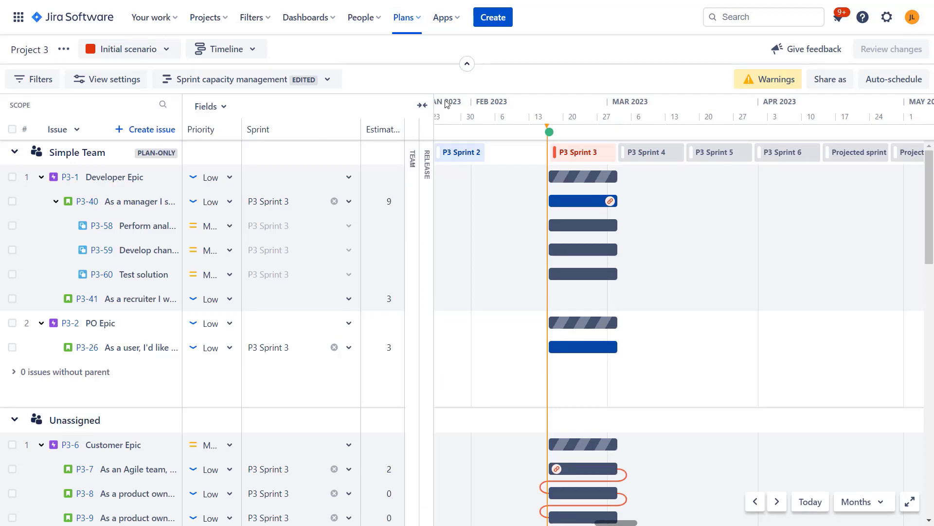
pyautogui.scroll(-5, 540, 282)
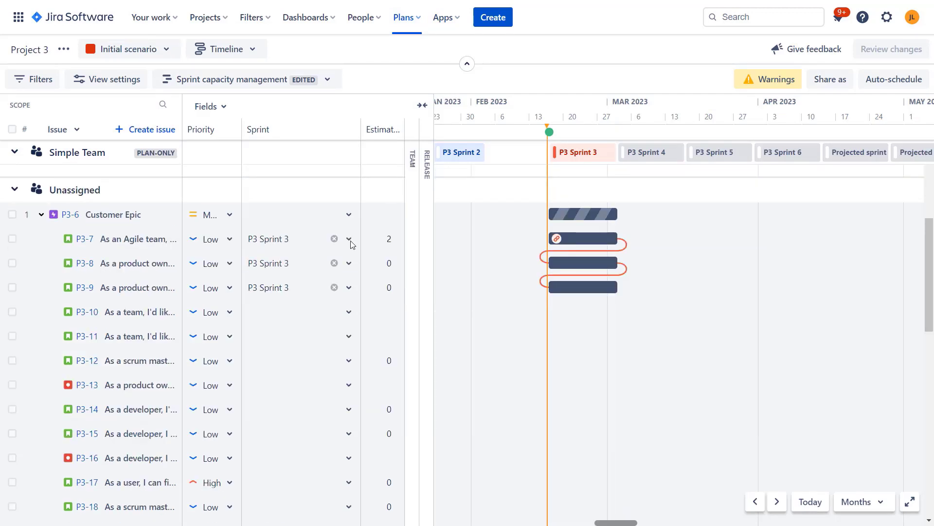
pyautogui.scroll(5, 539, 341)
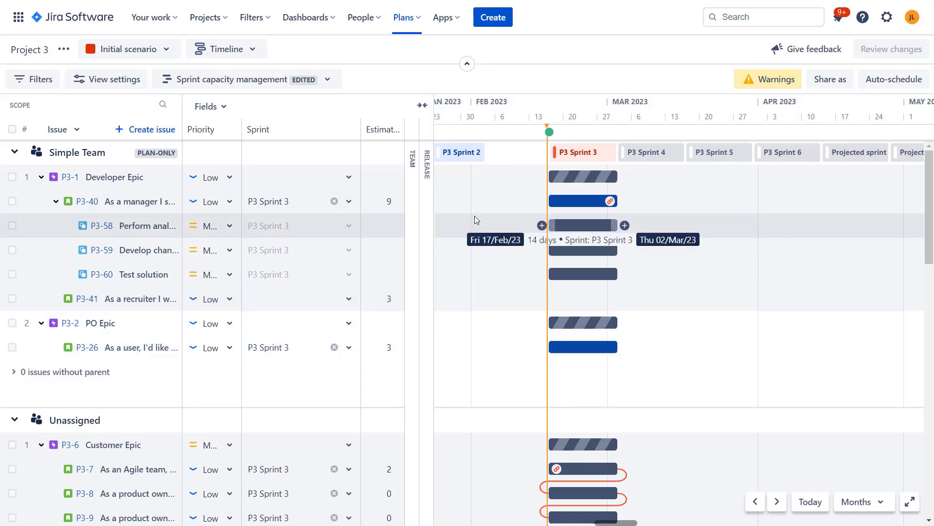
# Open the Project Portfolio plan's configuration and review its issue sources
pyautogui.click(407, 19)
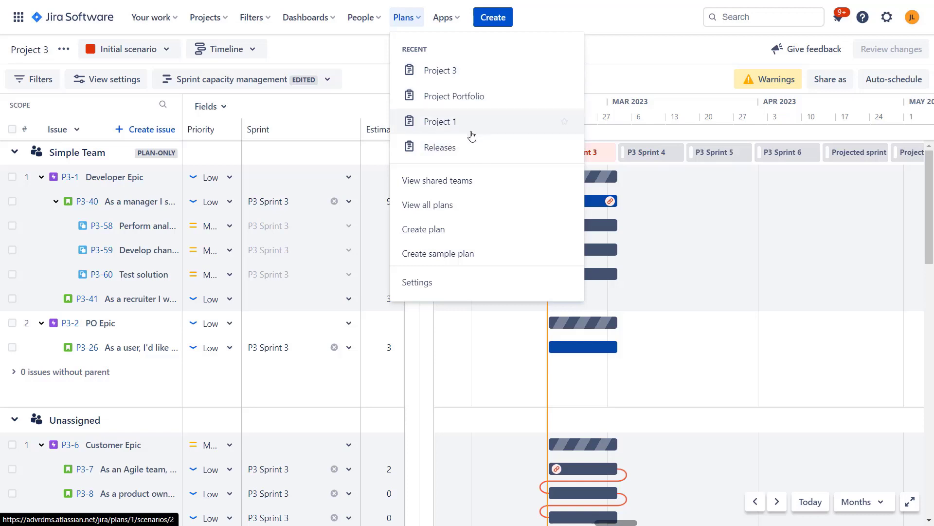
pyautogui.click(482, 101)
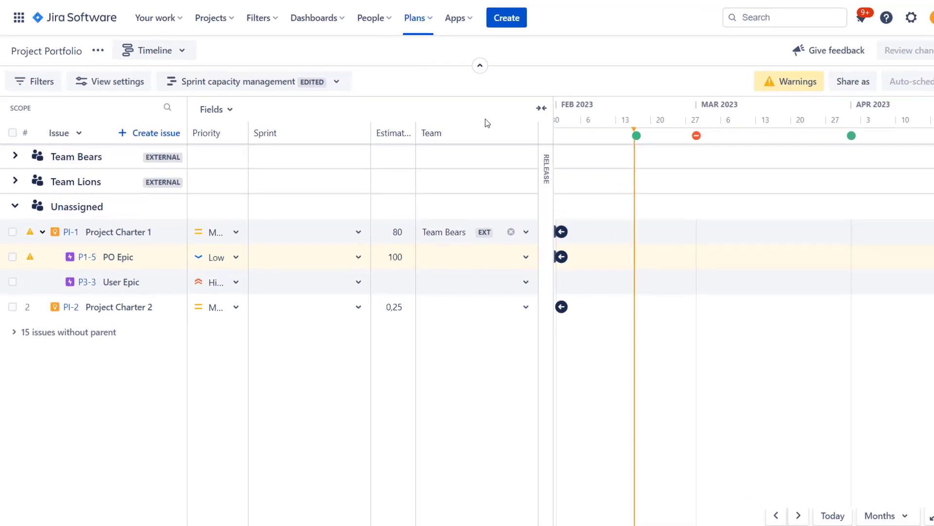
pyautogui.click(118, 61)
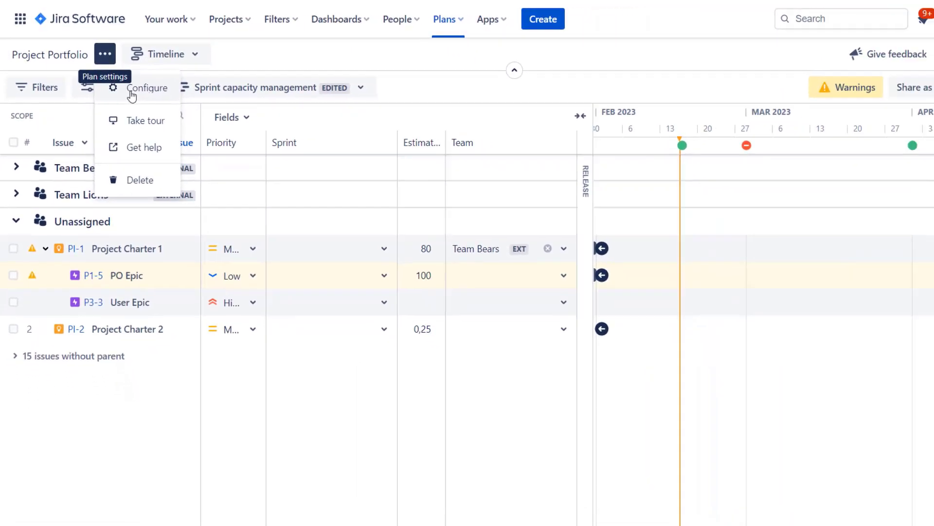
pyautogui.click(131, 93)
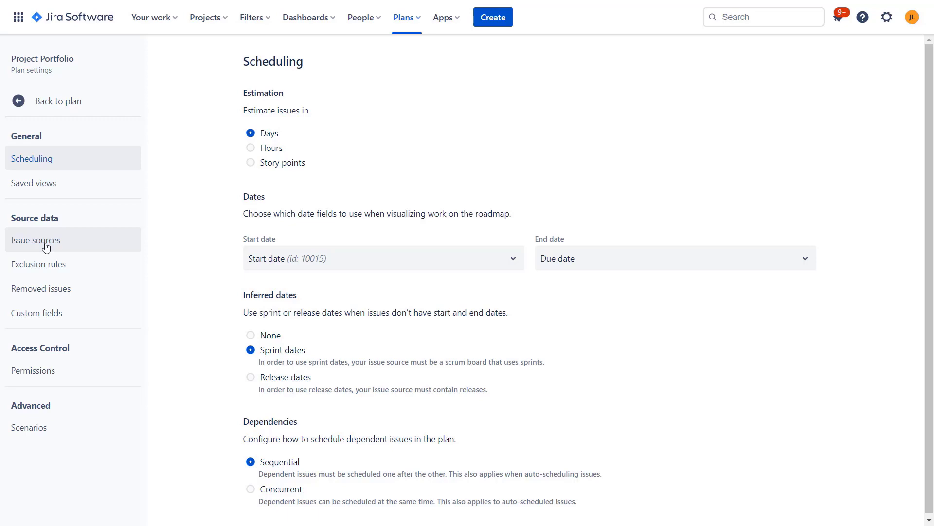
pyautogui.click(46, 248)
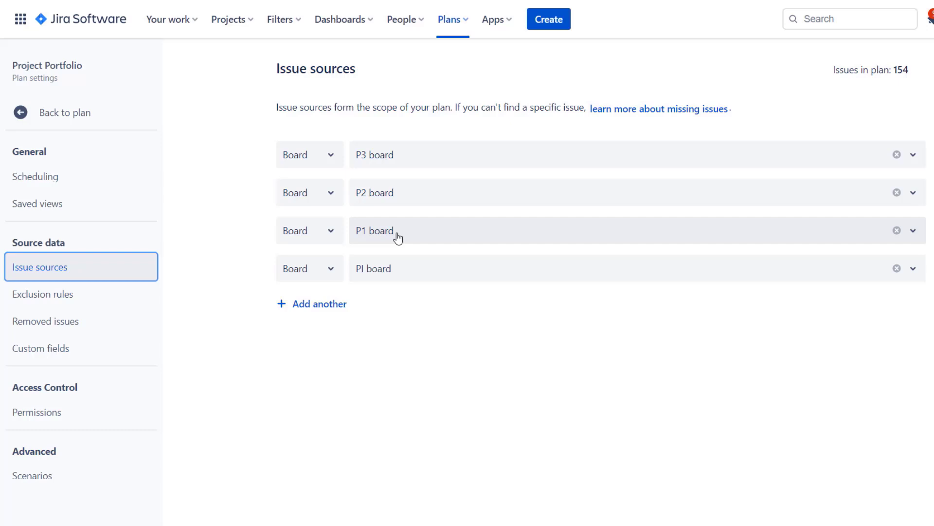
# Return to the Project Portfolio timeline and check the From and To levels of the Hierarchy filter
pyautogui.click(458, 23)
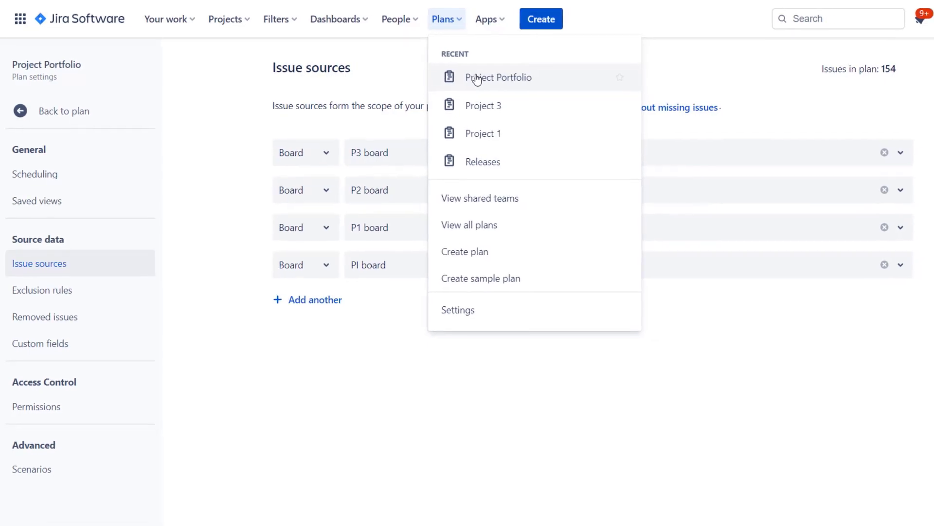
pyautogui.click(484, 80)
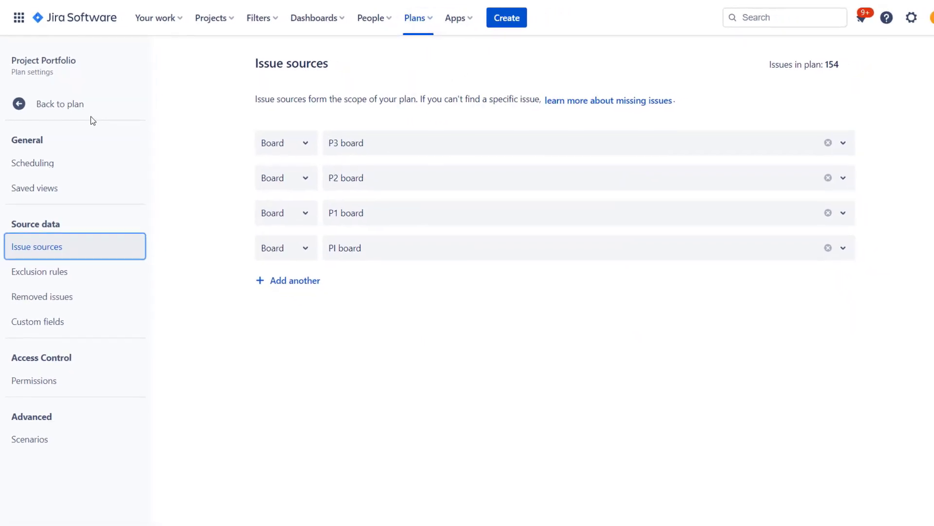
pyautogui.click(51, 103)
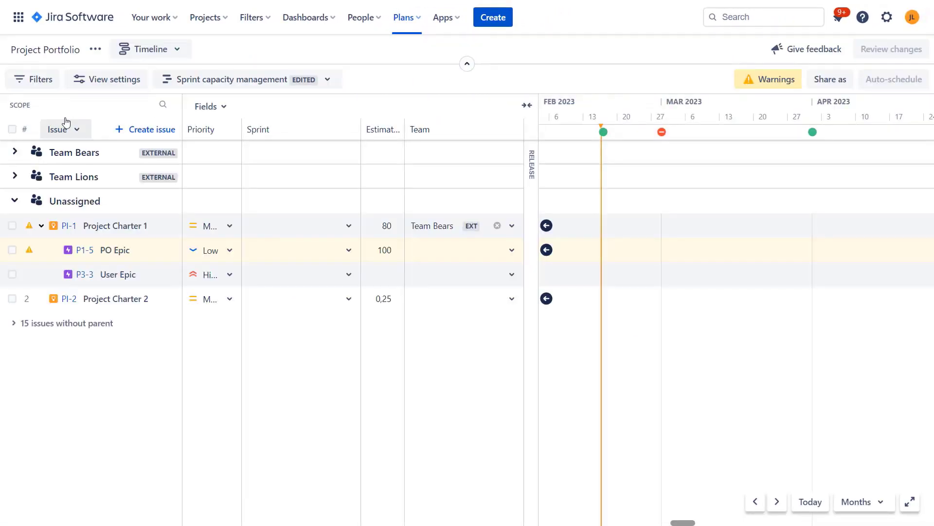
pyautogui.click(40, 84)
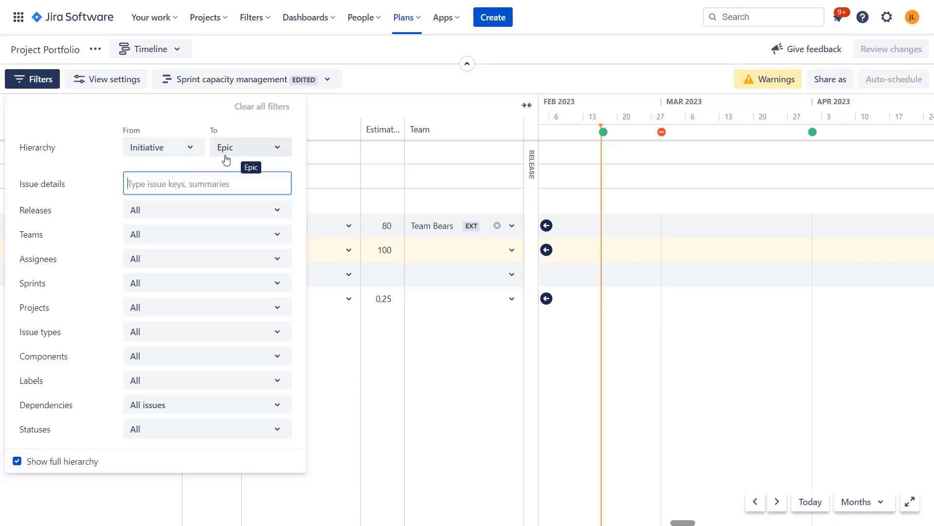
pyautogui.click(396, 49)
# Review the list of recent plans, and switch to Project 1's Gantt chart in BigPicture
pyautogui.click(416, 20)
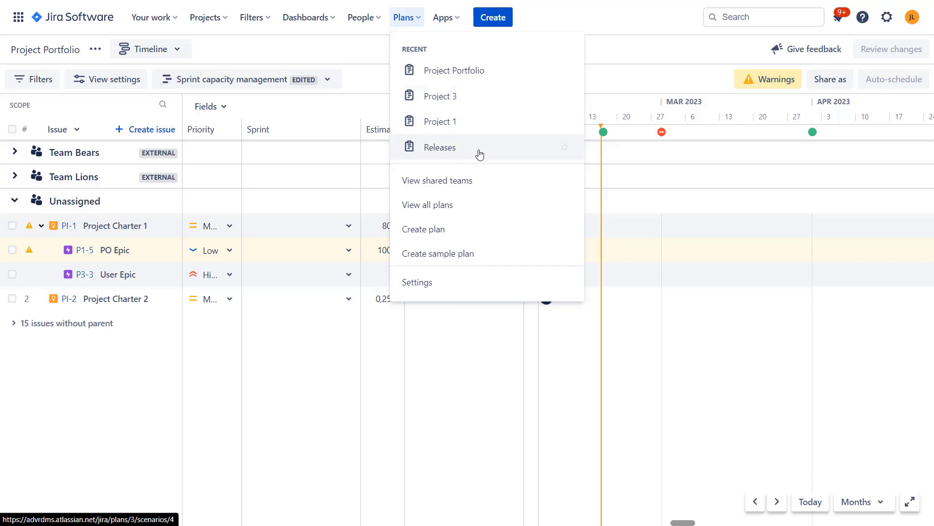
pyautogui.click(483, 81)
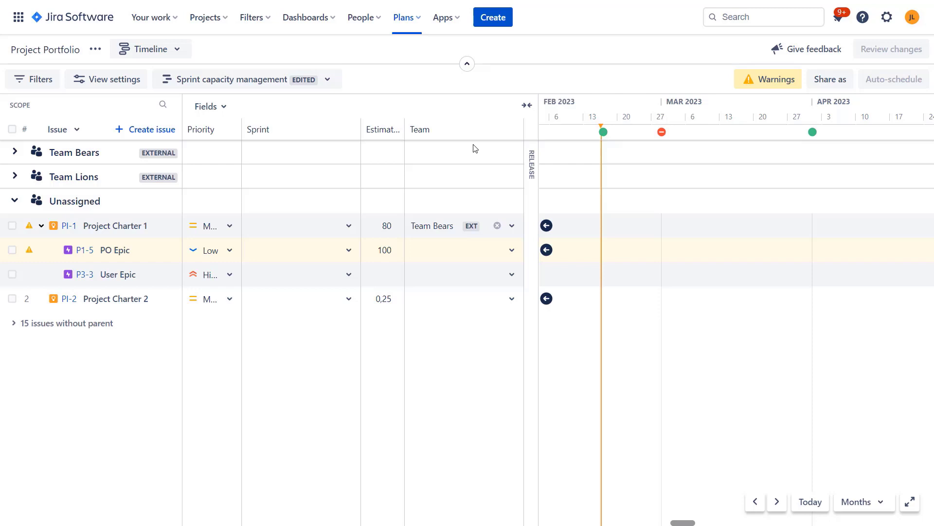
pyautogui.click(443, 20)
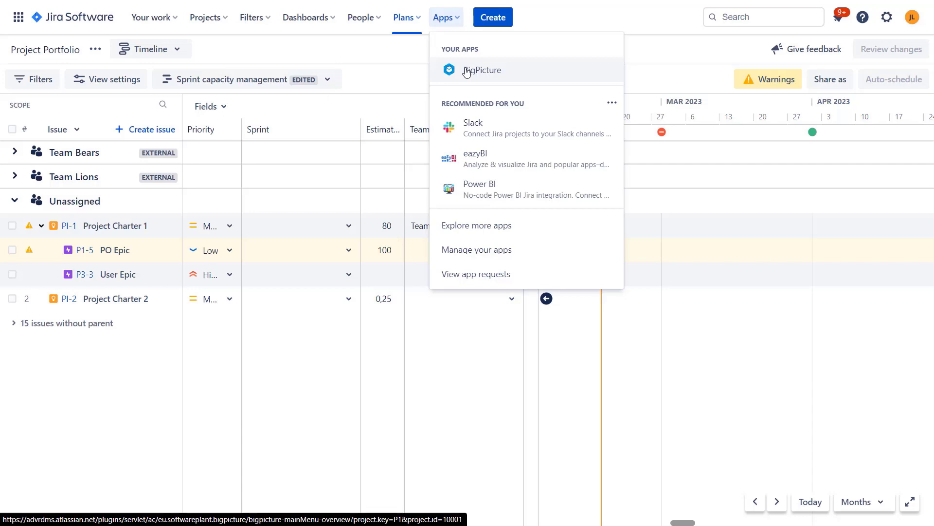
pyautogui.click(466, 71)
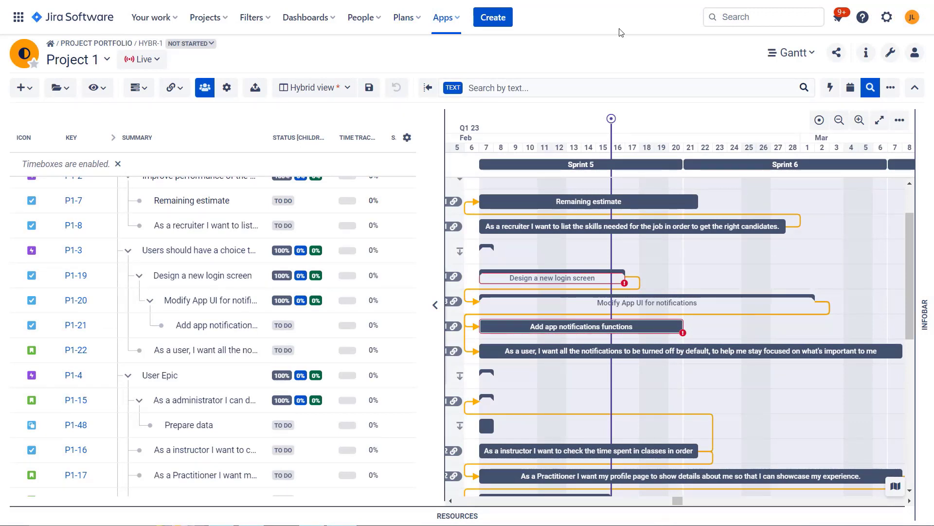
# Reopen the Project 3 plan in Advanced Roadmaps and examine the unassigned issues under Customer Epic
pyautogui.click(352, 22)
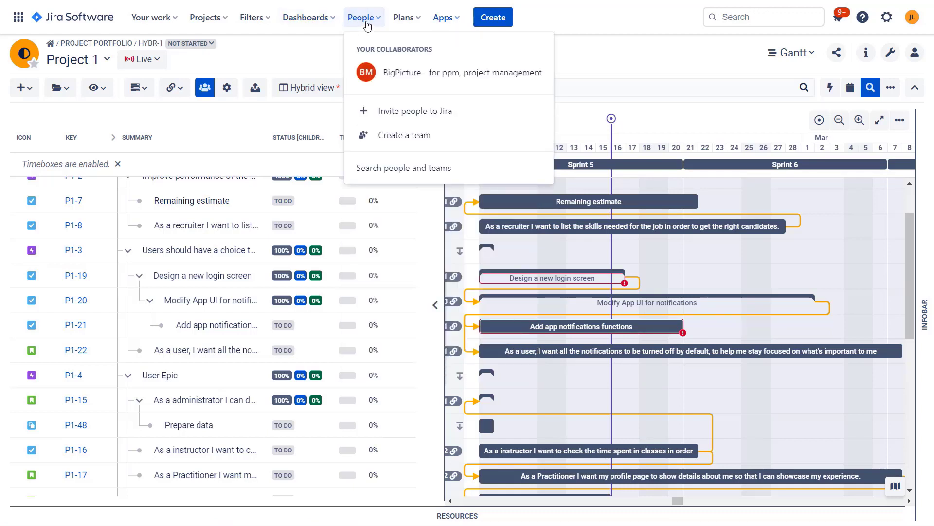
pyautogui.click(403, 21)
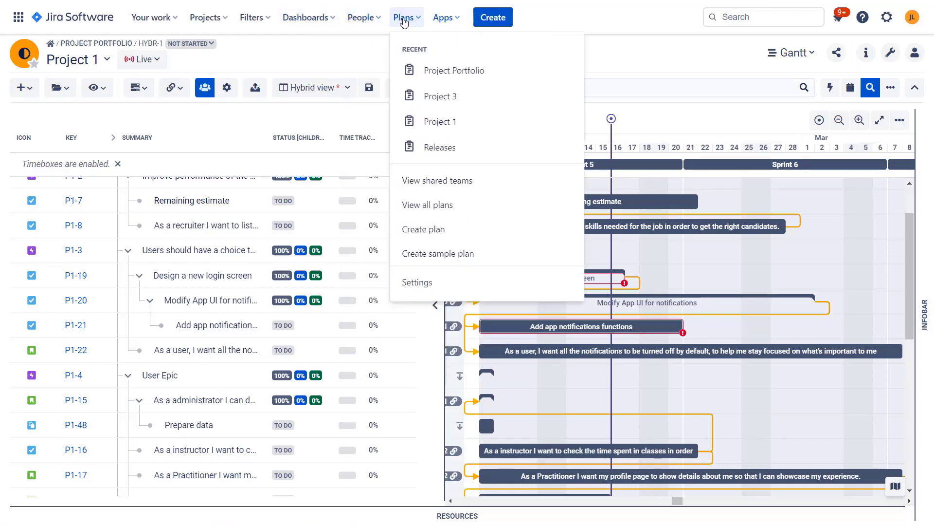
pyautogui.click(468, 97)
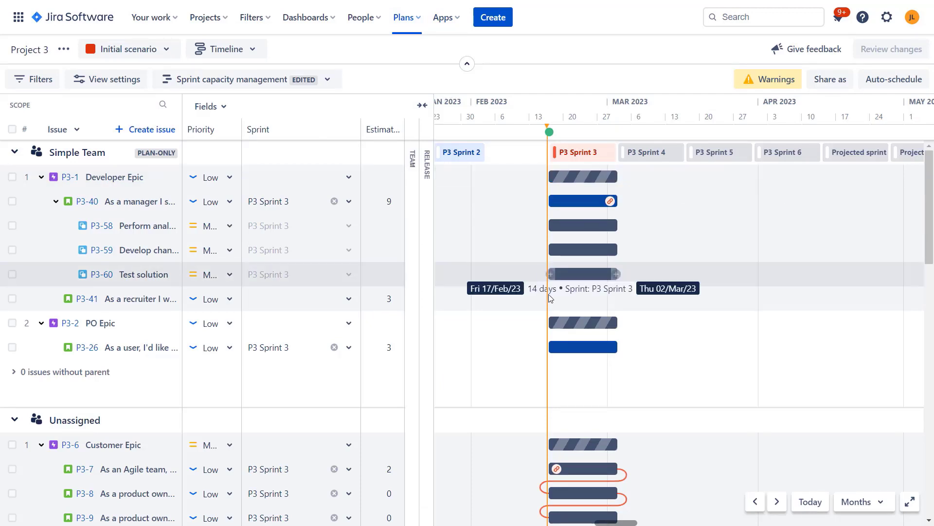
pyautogui.scroll(-5, 500, 332)
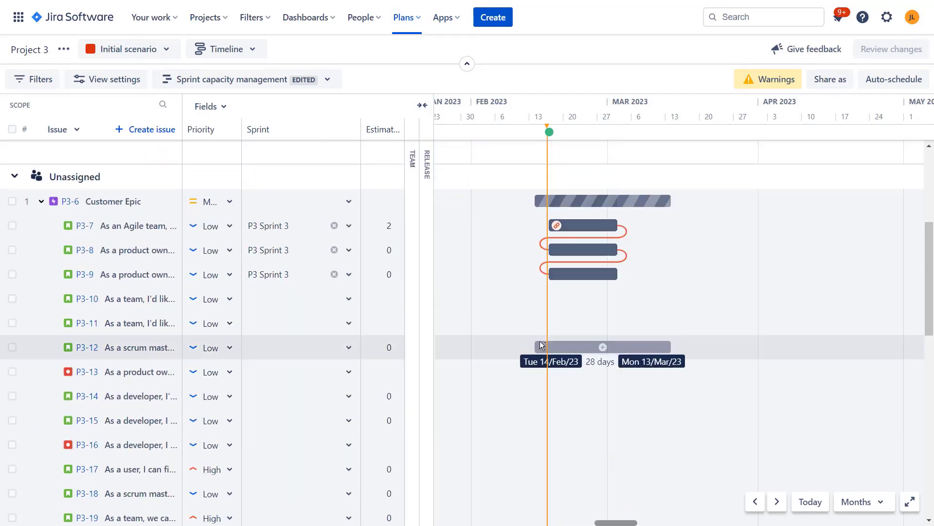
# Switch from Project 3 to the Project Portfolio plan and examine the issue sources in its plan settings
pyautogui.scroll(5, 540, 344)
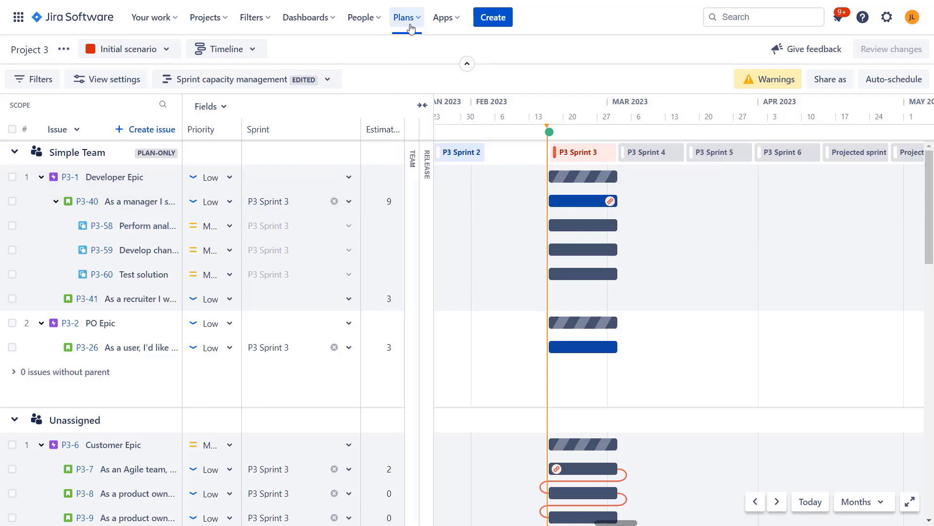
pyautogui.click(410, 26)
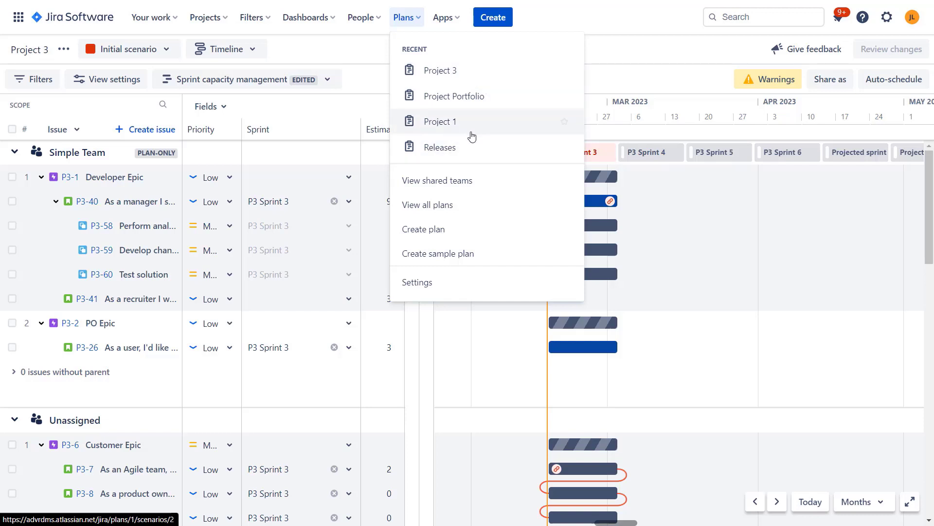
pyautogui.click(480, 98)
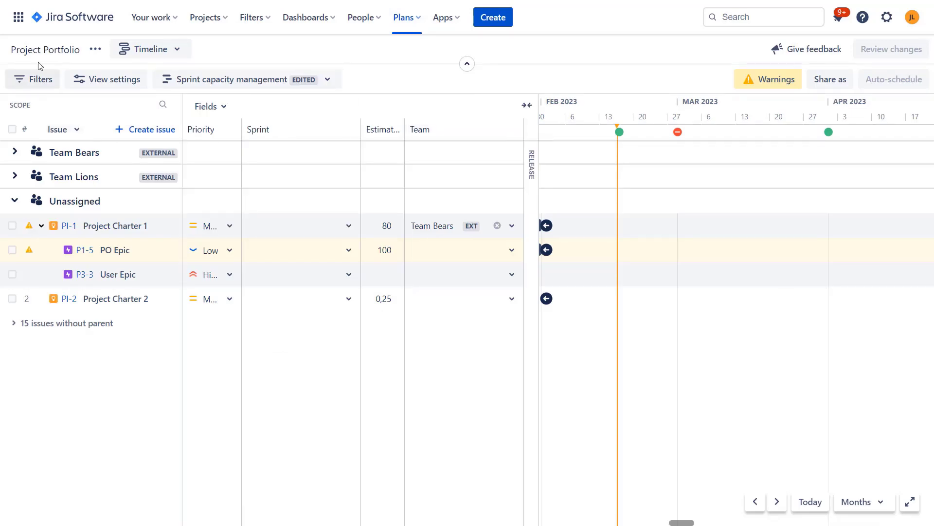
pyautogui.click(94, 50)
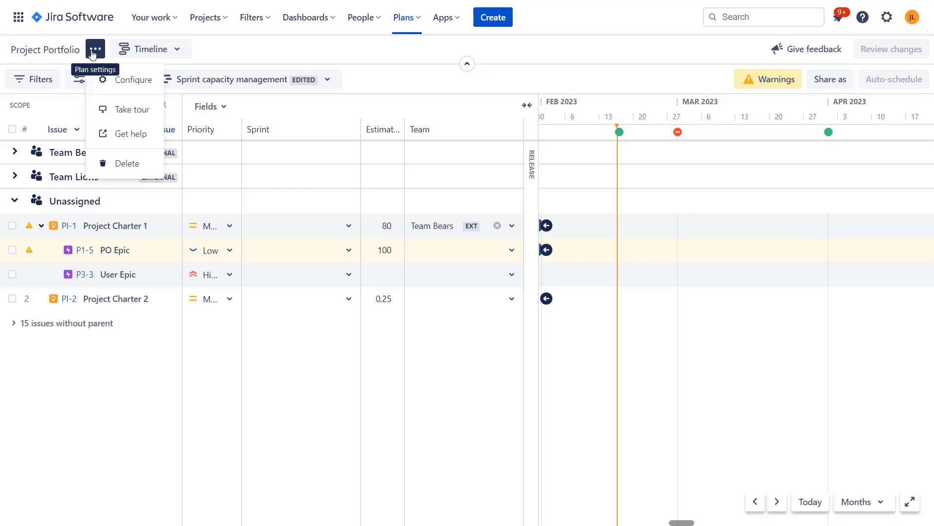
pyautogui.click(117, 82)
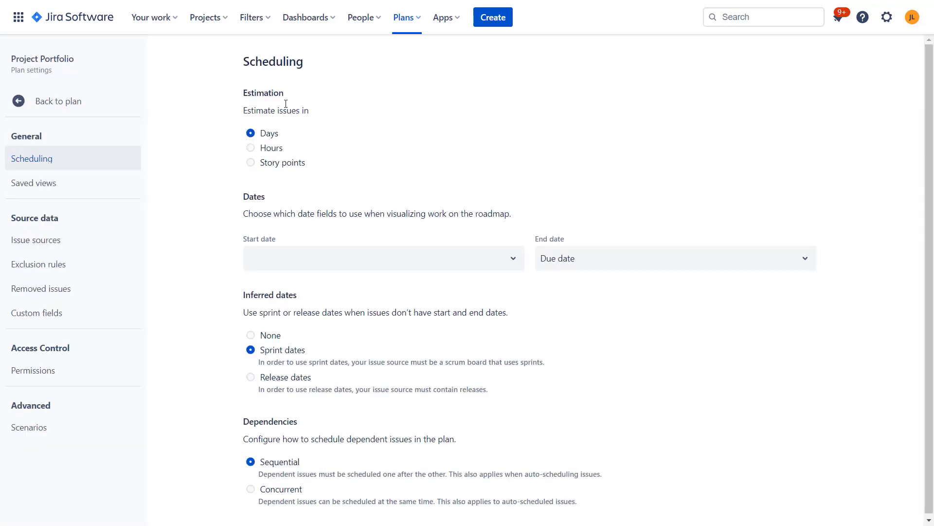
pyautogui.click(46, 247)
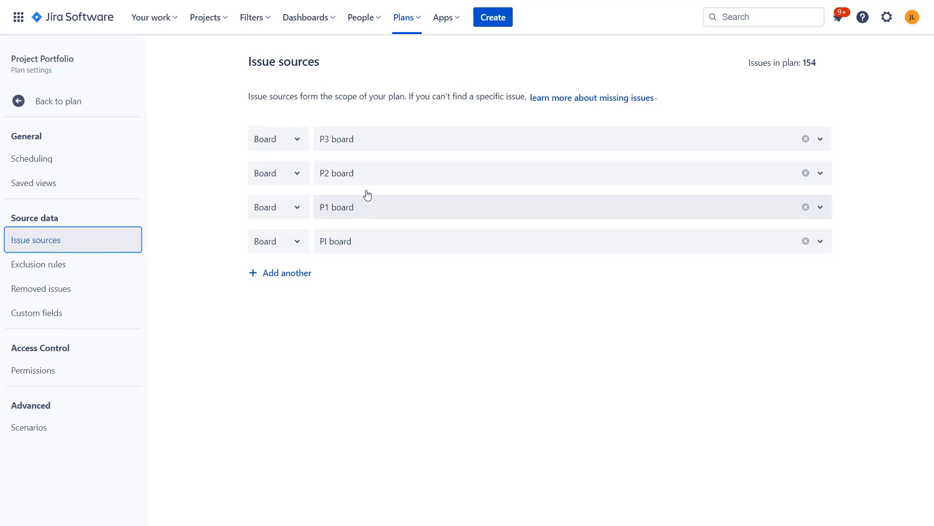
# Return to the Project Portfolio timeline and review the Hierarchy levels in its filters
pyautogui.click(413, 21)
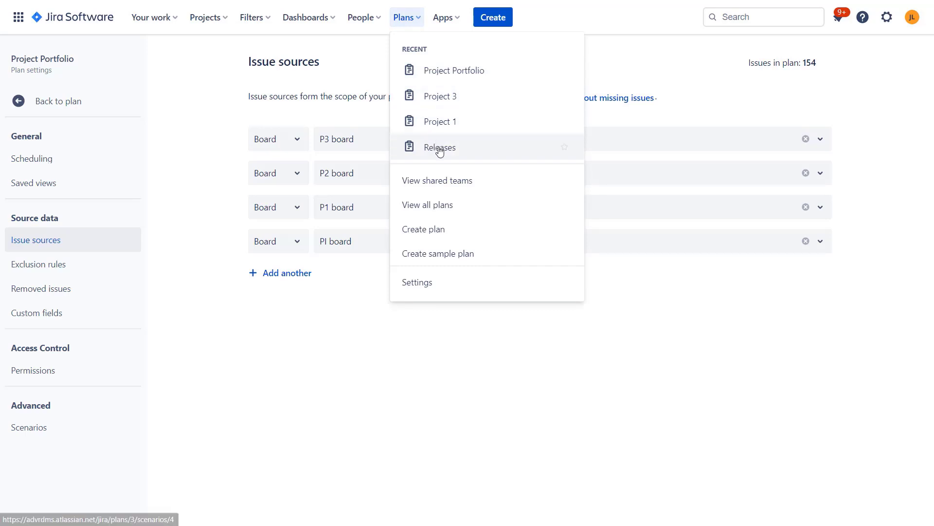
pyautogui.click(434, 73)
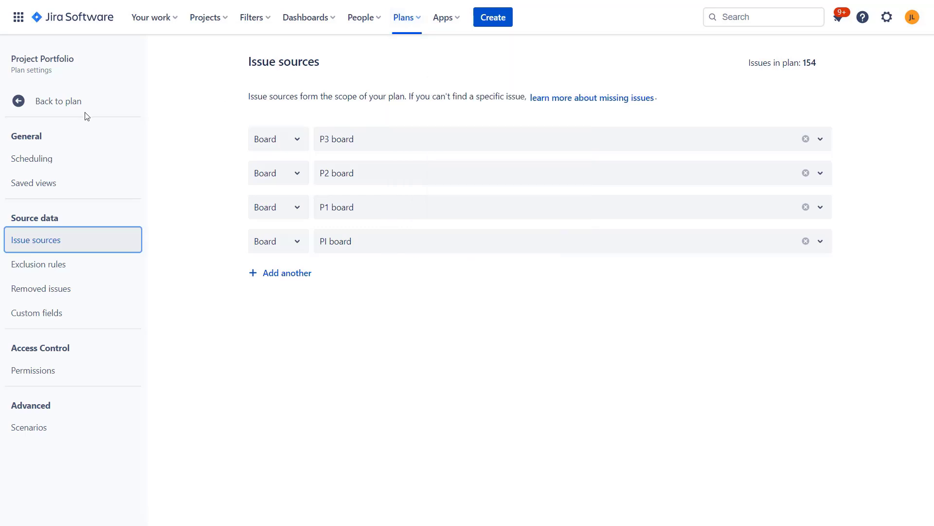
pyautogui.click(49, 110)
pyautogui.click(37, 84)
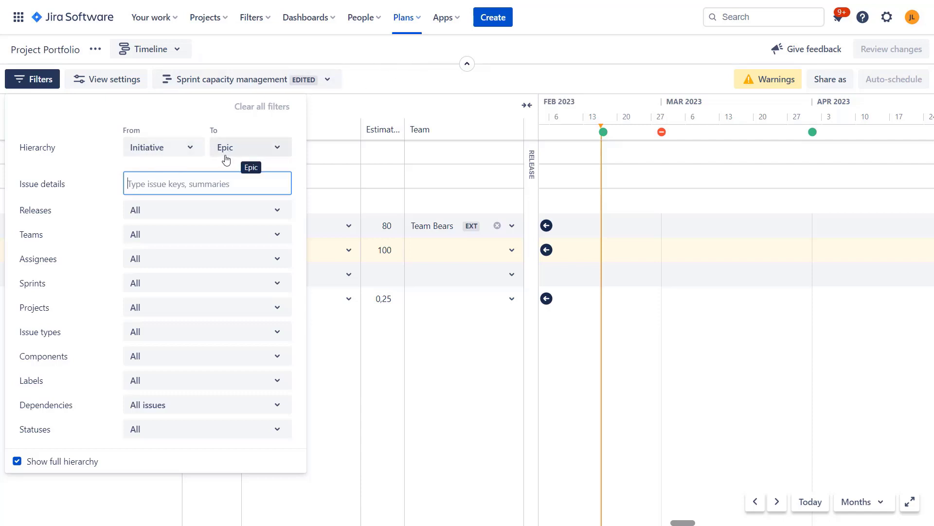
pyautogui.click(397, 44)
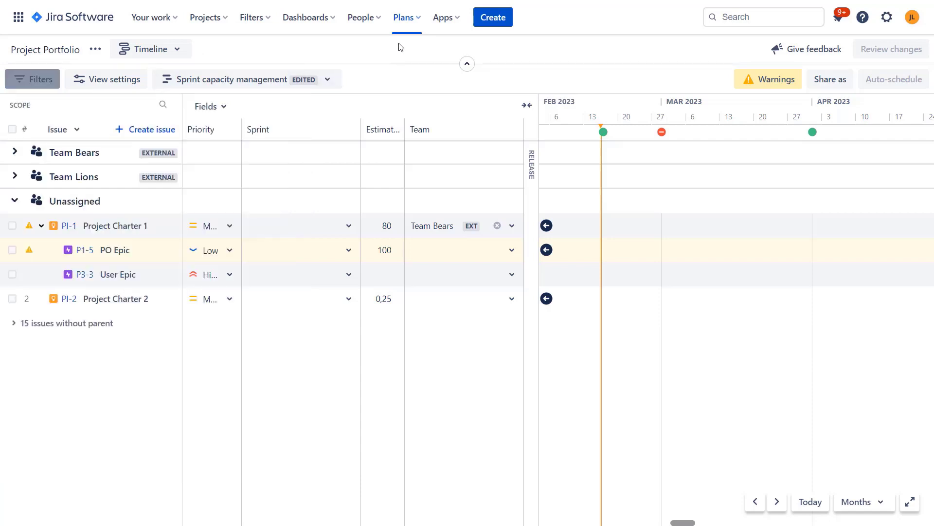
# Review the list of recent plans once more, and switch to the BigPicture Home overview
pyautogui.click(416, 19)
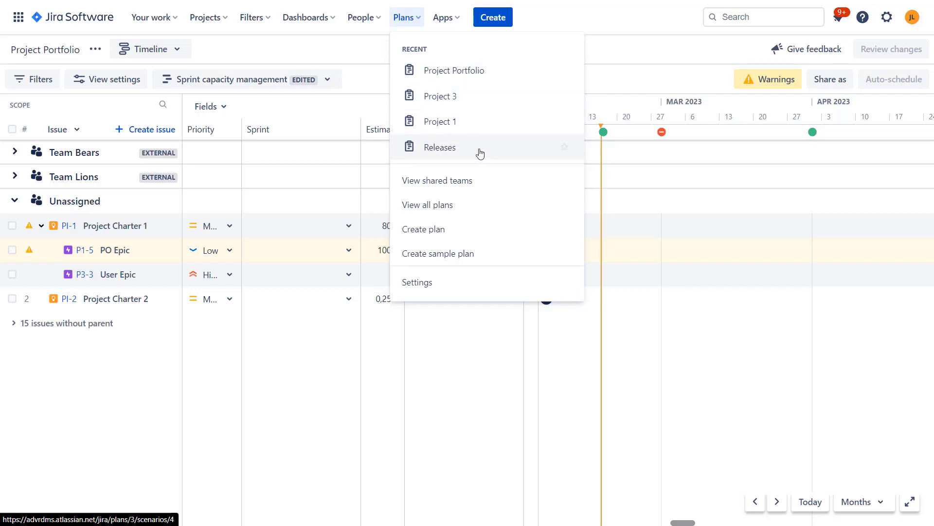
pyautogui.click(483, 81)
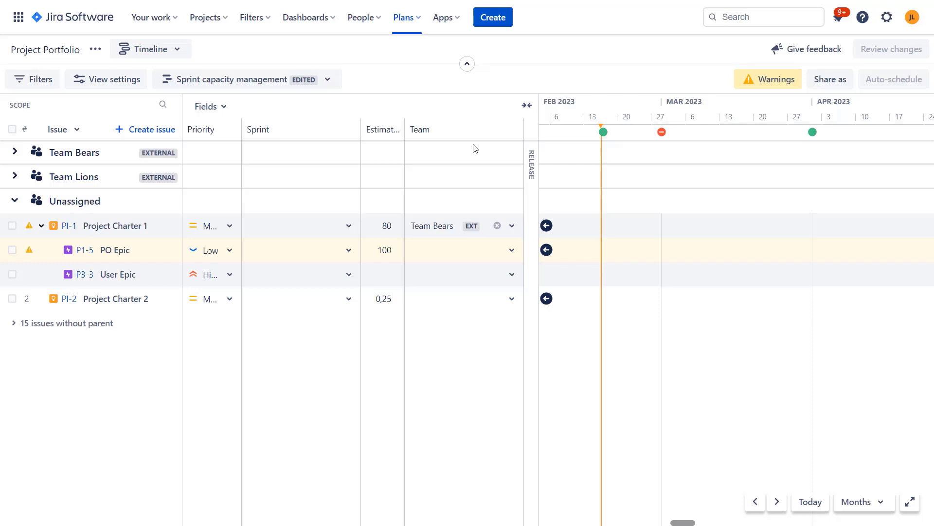
pyautogui.click(442, 20)
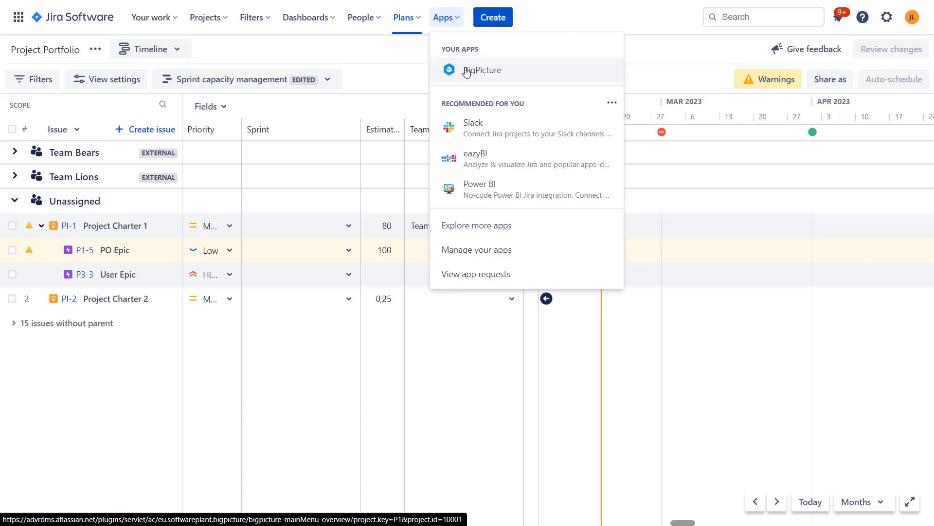
pyautogui.click(467, 71)
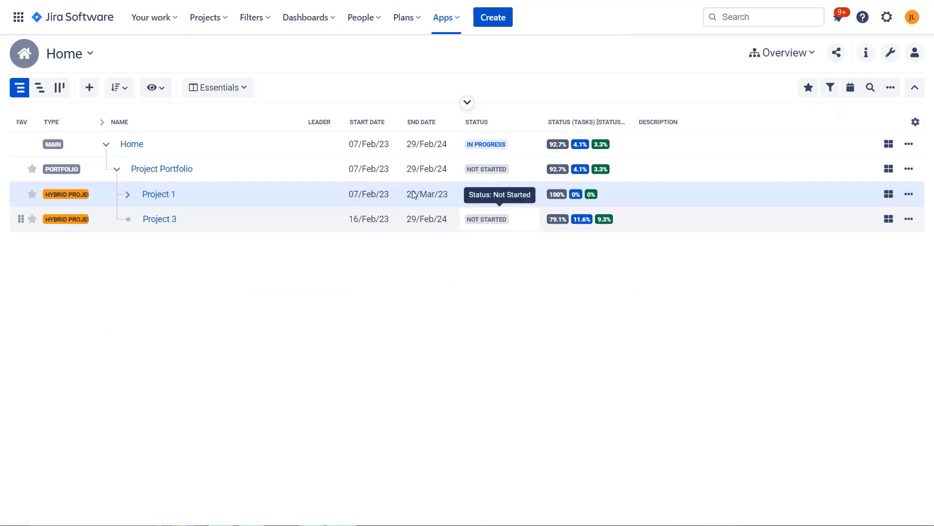
# Collapse and re-expand Project Portfolio in the Home overview, and examine the sprints nested under Project 1
pyautogui.click(117, 170)
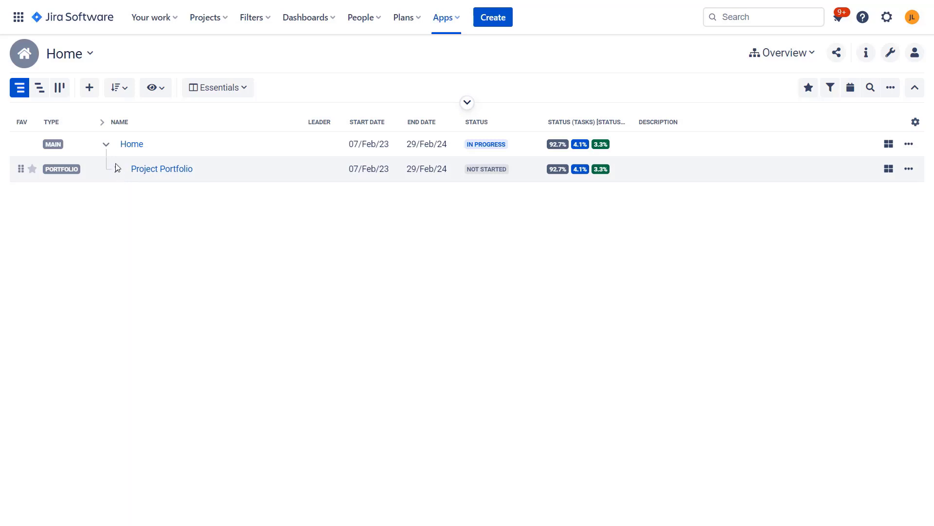
pyautogui.click(117, 171)
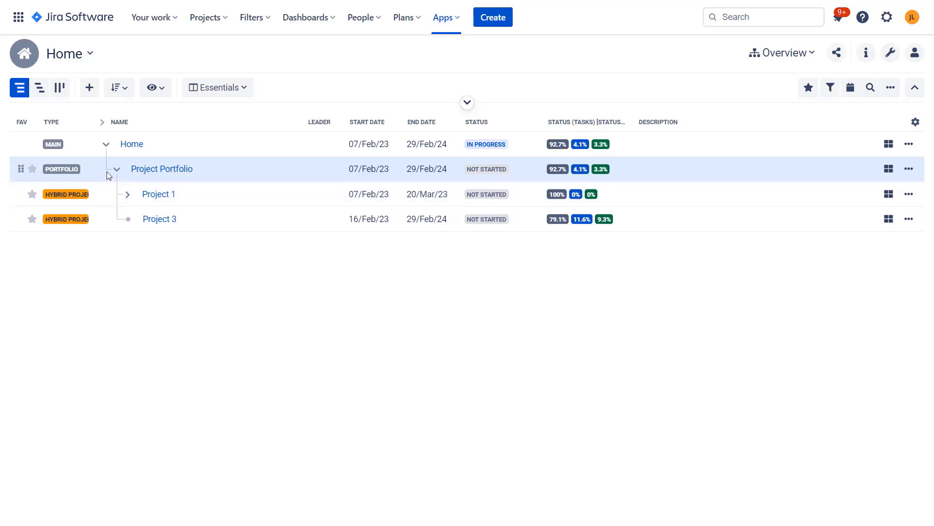
pyautogui.click(128, 195)
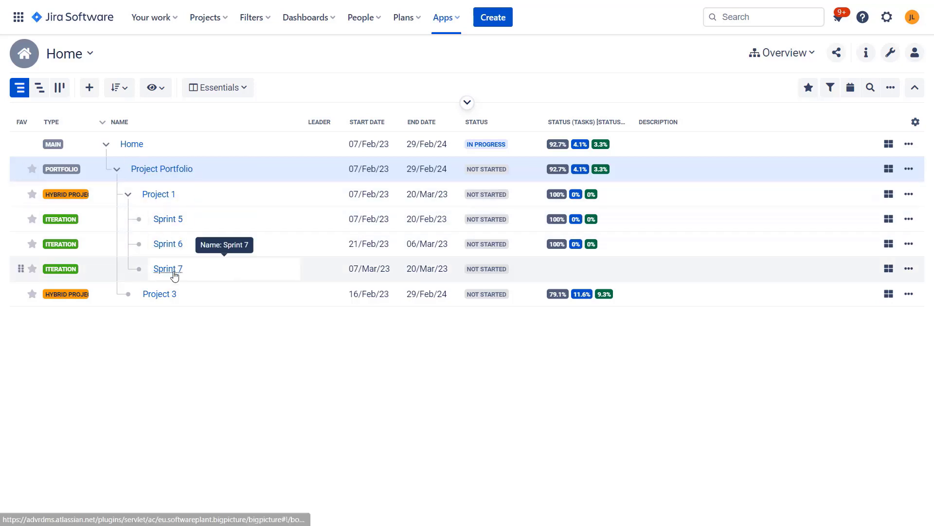
pyautogui.click(128, 194)
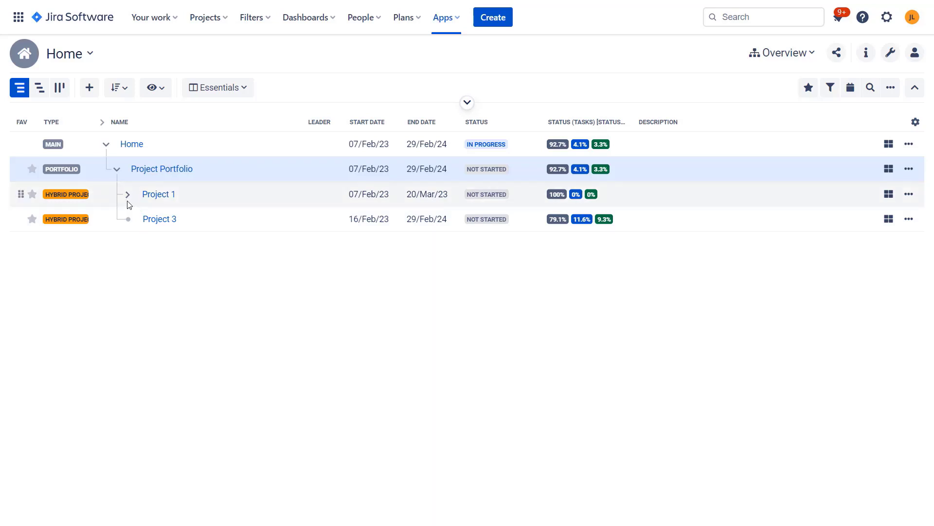
# Open Project 1, check its place in the box hierarchy, and switch to its Resources module
pyautogui.click(157, 196)
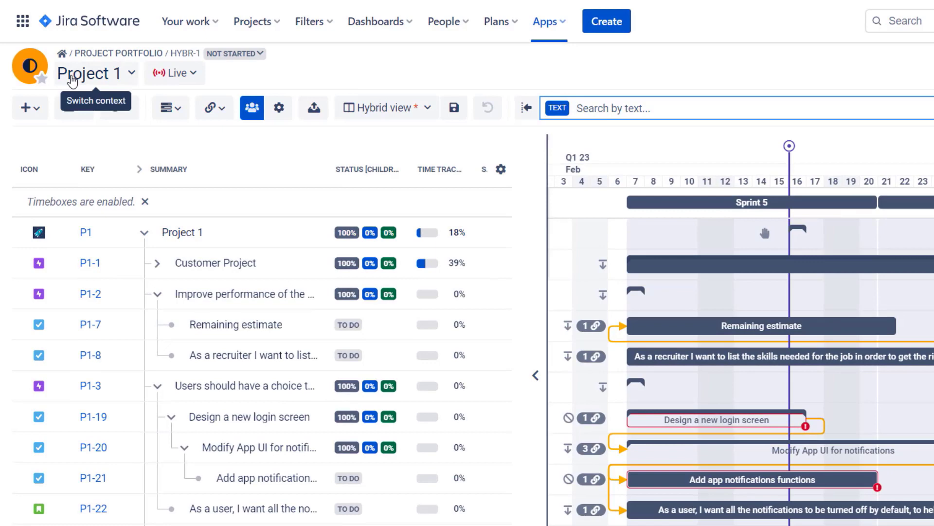
pyautogui.click(72, 81)
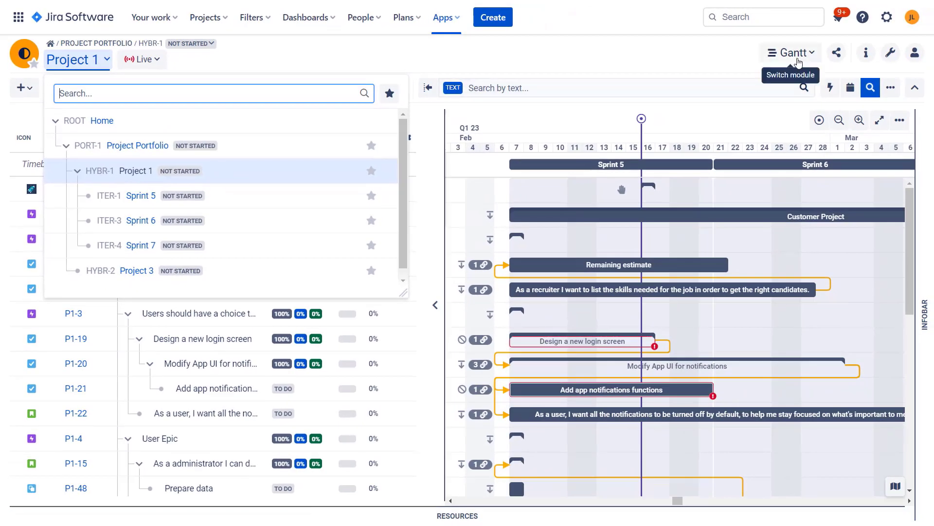
pyautogui.click(925, 62)
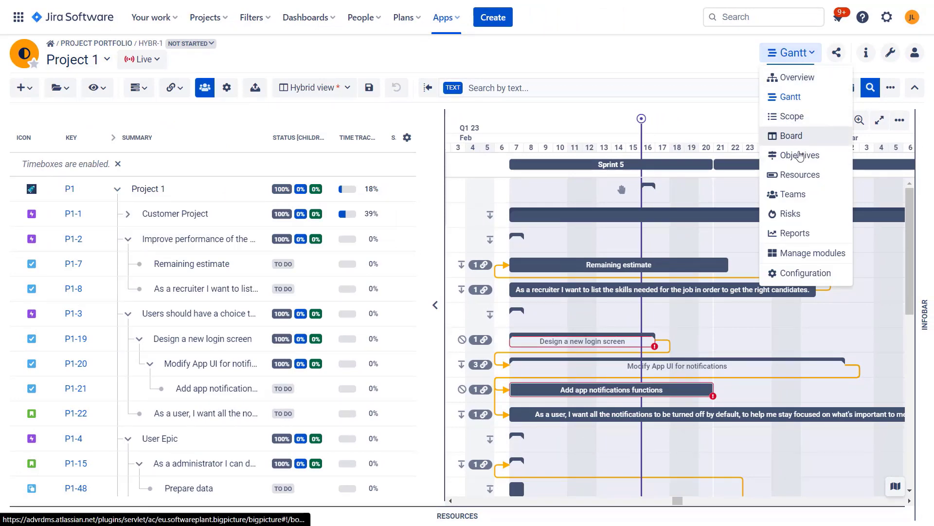
pyautogui.click(800, 175)
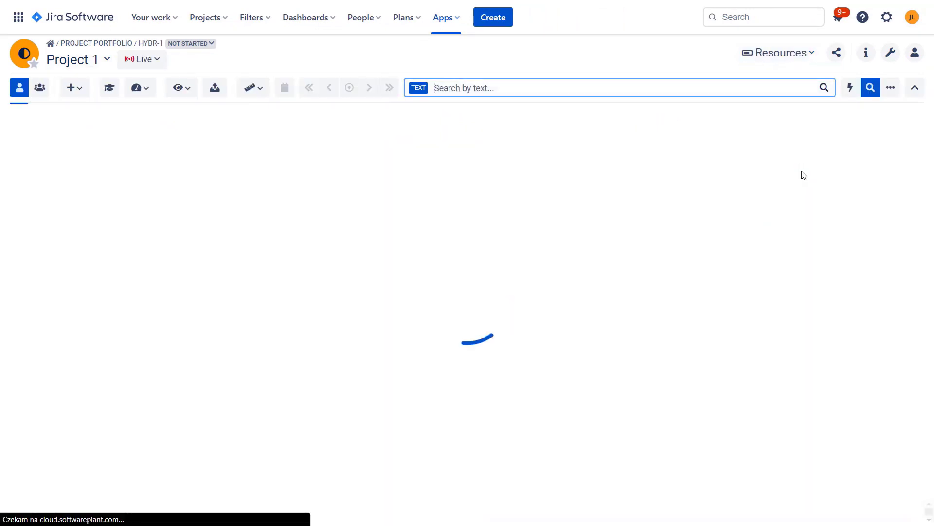
# Change the Resources context from Project 1 to Project Portfolio and examine the workload and the boxes it contains
pyautogui.click(103, 61)
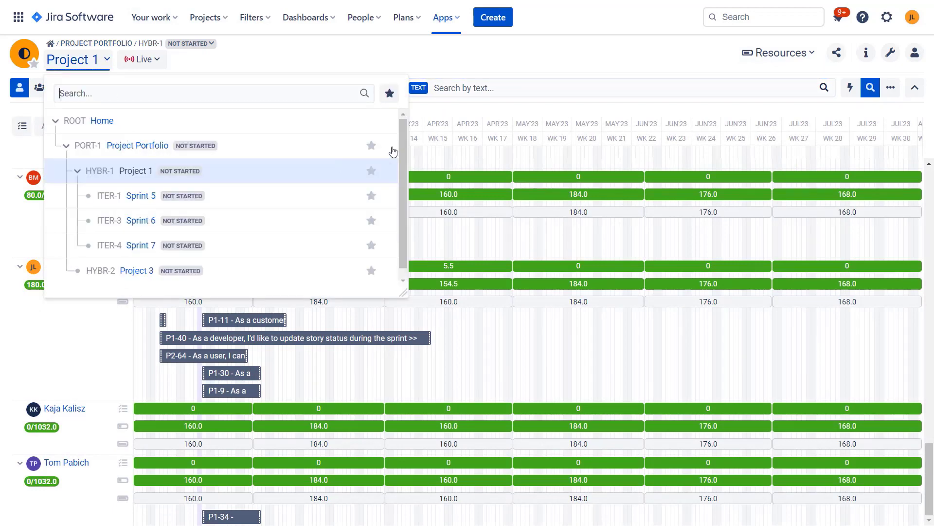
pyautogui.click(148, 146)
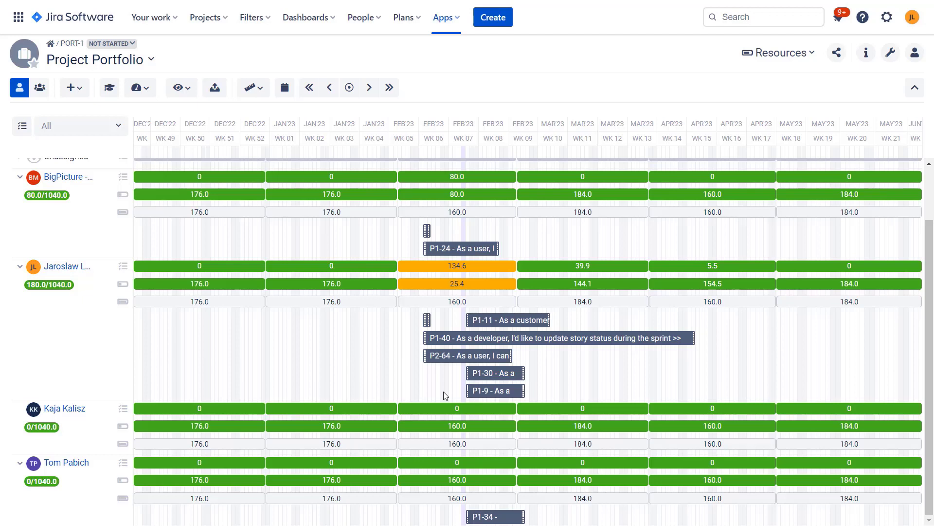
pyautogui.click(105, 64)
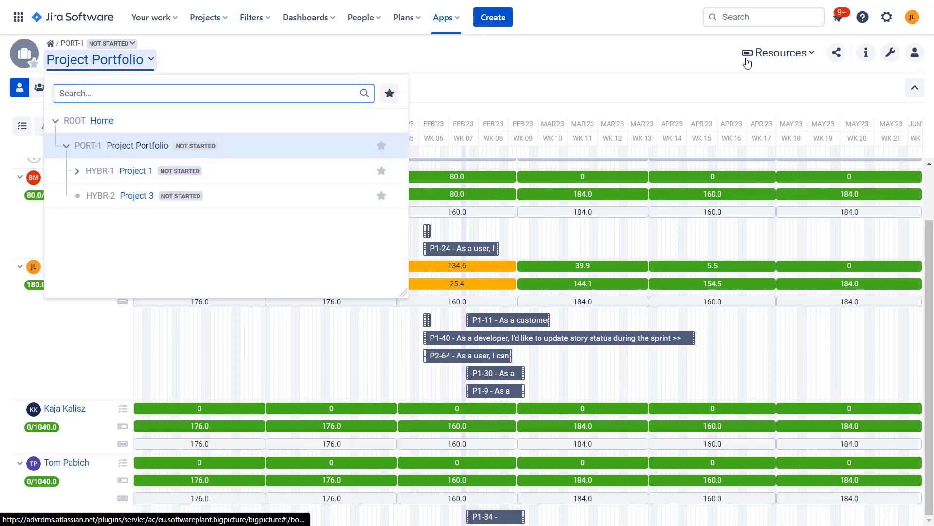
# Switch Project Portfolio to the Overview module and return to the Home context
pyautogui.click(776, 53)
pyautogui.click(773, 77)
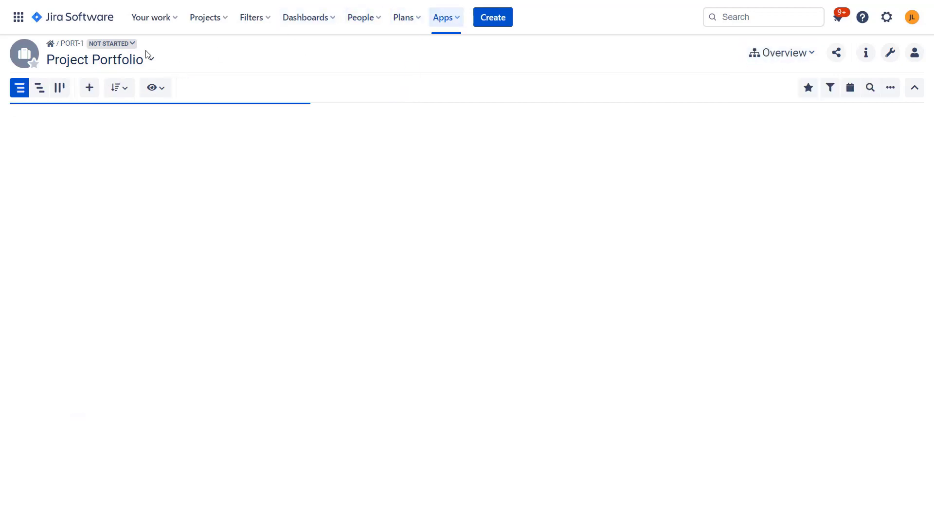
pyautogui.click(54, 64)
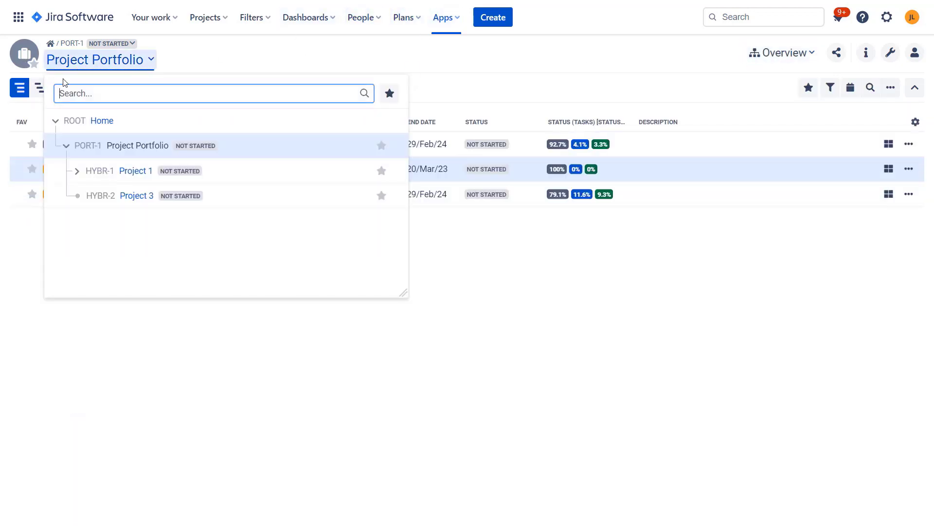
pyautogui.click(99, 122)
pyautogui.moveTo(317, 211); pyautogui.dragTo(521, 171)
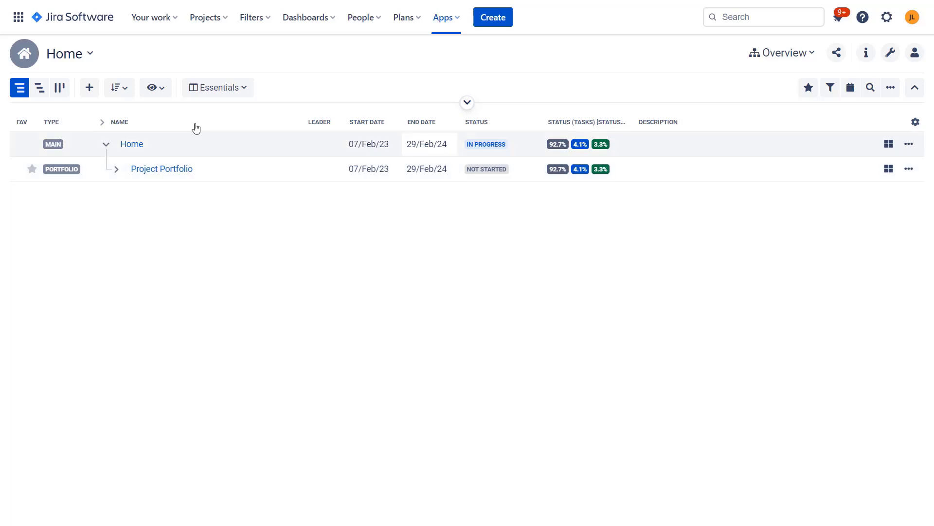
# Expand and collapse Project Portfolio in the Home overview to compare the portfolio row with its projects, leaving it expanded
pyautogui.click(116, 169)
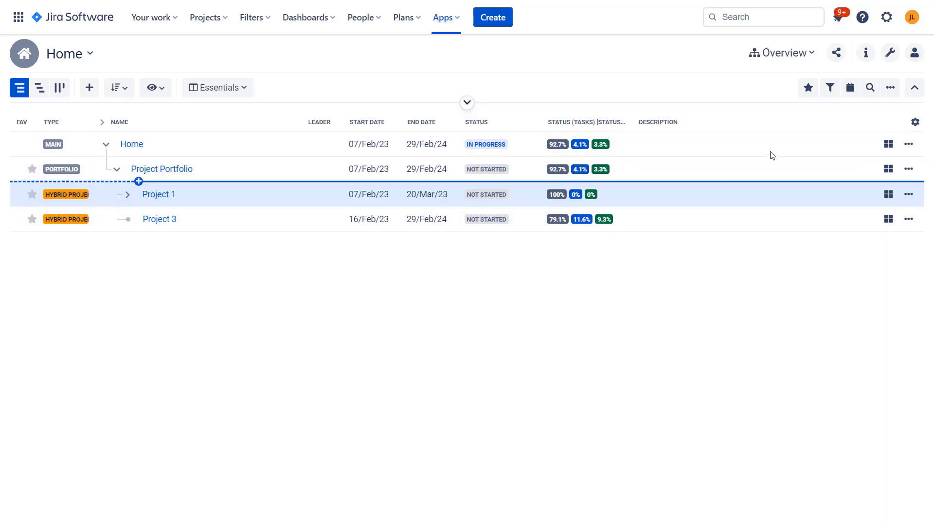
pyautogui.click(118, 169)
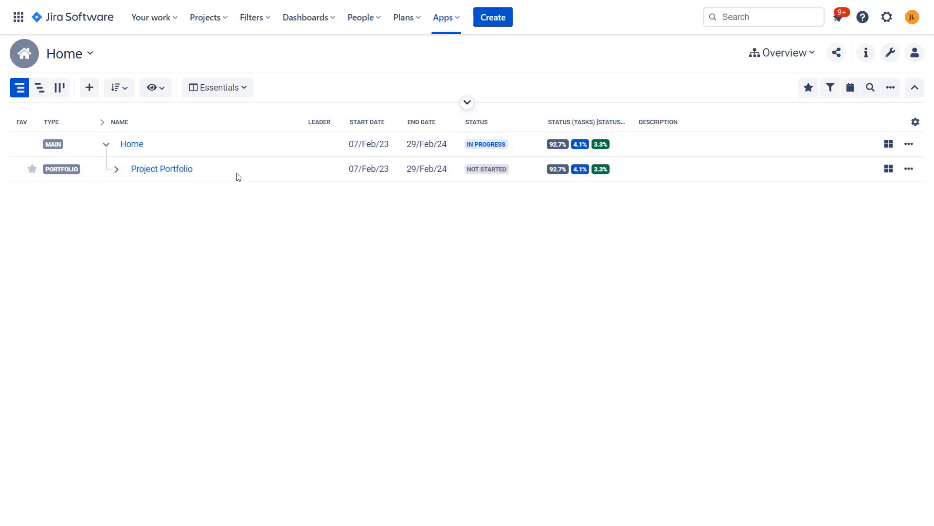
pyautogui.click(116, 169)
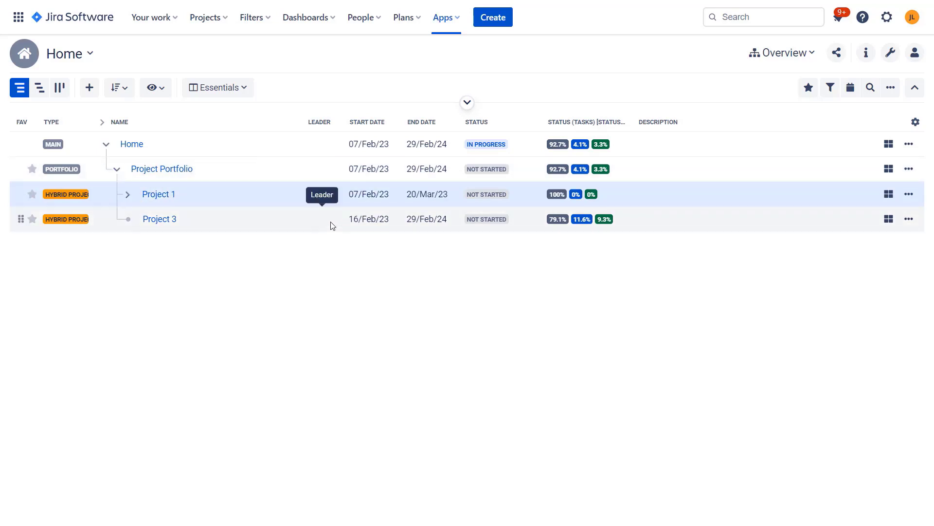
pyautogui.click(117, 169)
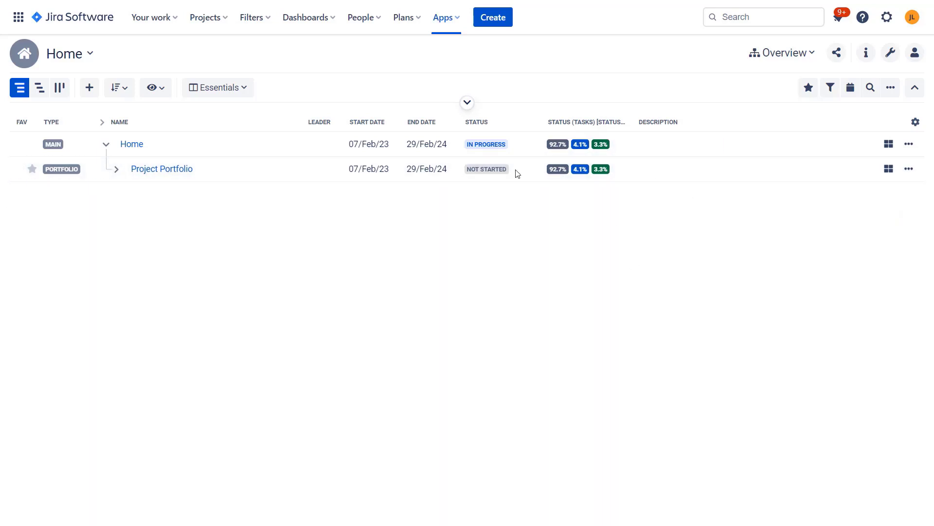
pyautogui.click(117, 168)
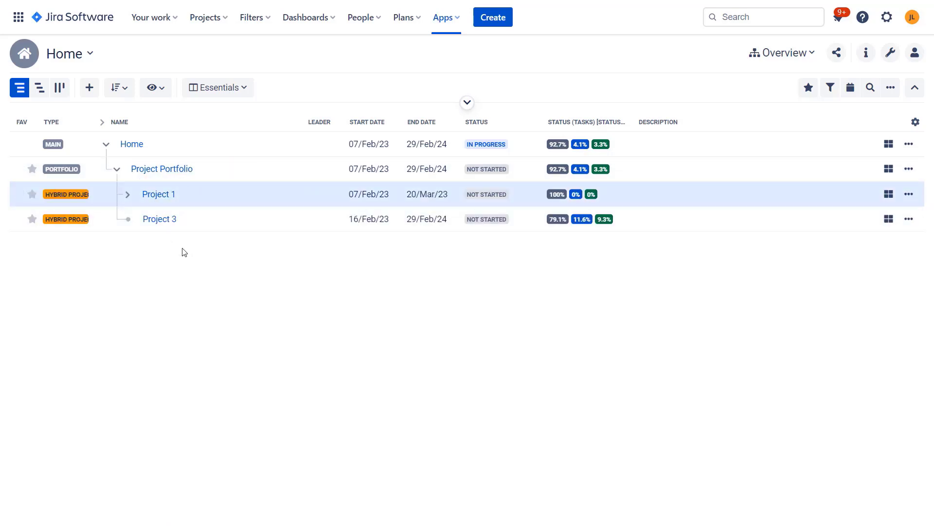